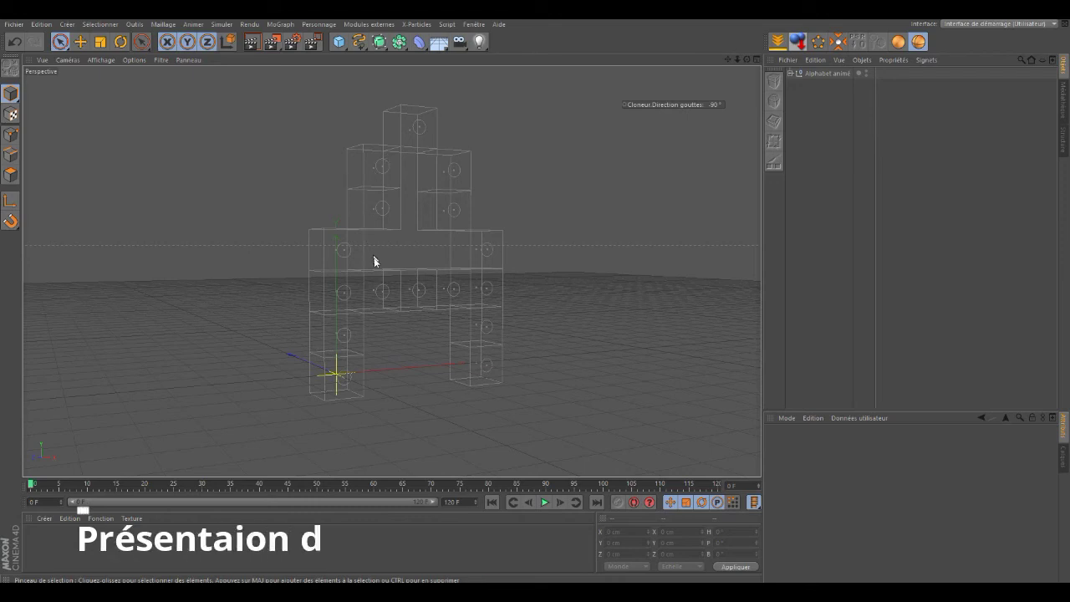
- Expand Alphabet animé, Alphabet Control, Instance and Alphabet Pixel, then fold Alphabet Pixel back up
{"action": "left_click", "coordinate": [791, 74]}
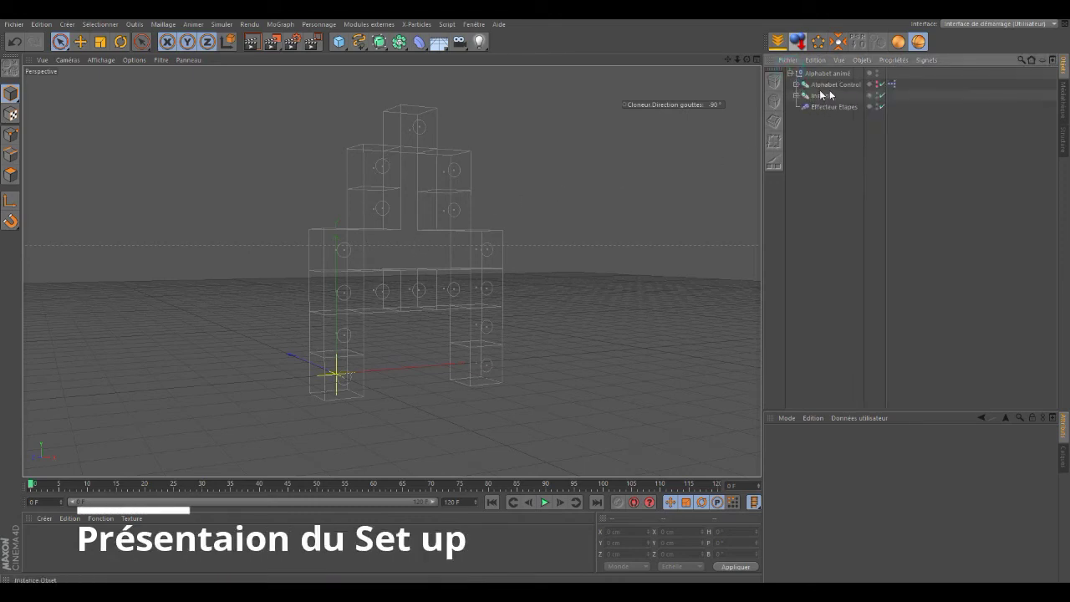
{"action": "left_click", "coordinate": [796, 85]}
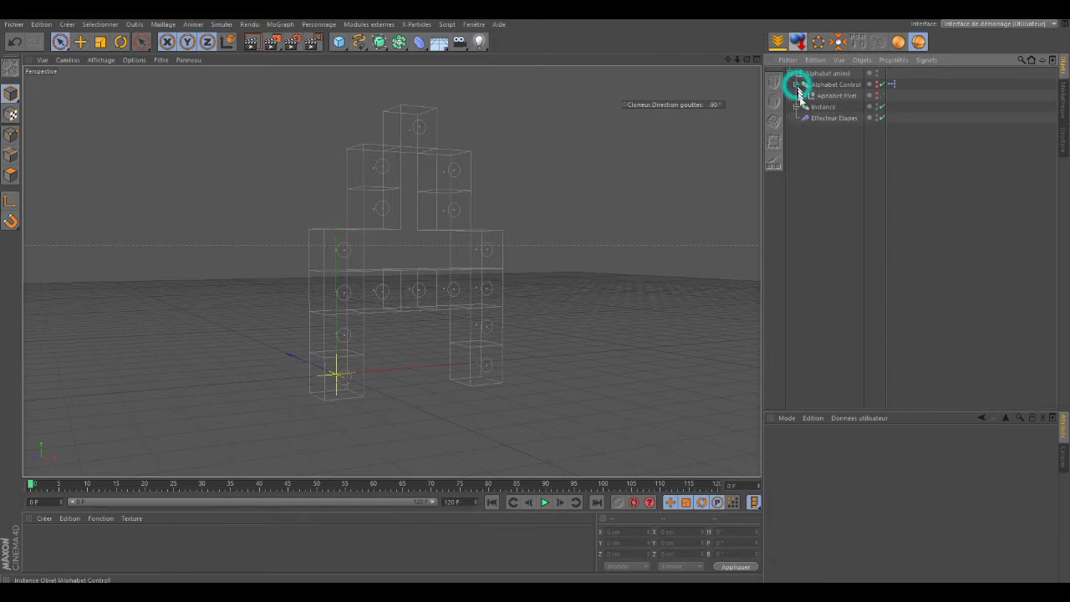
{"action": "left_click", "coordinate": [796, 107]}
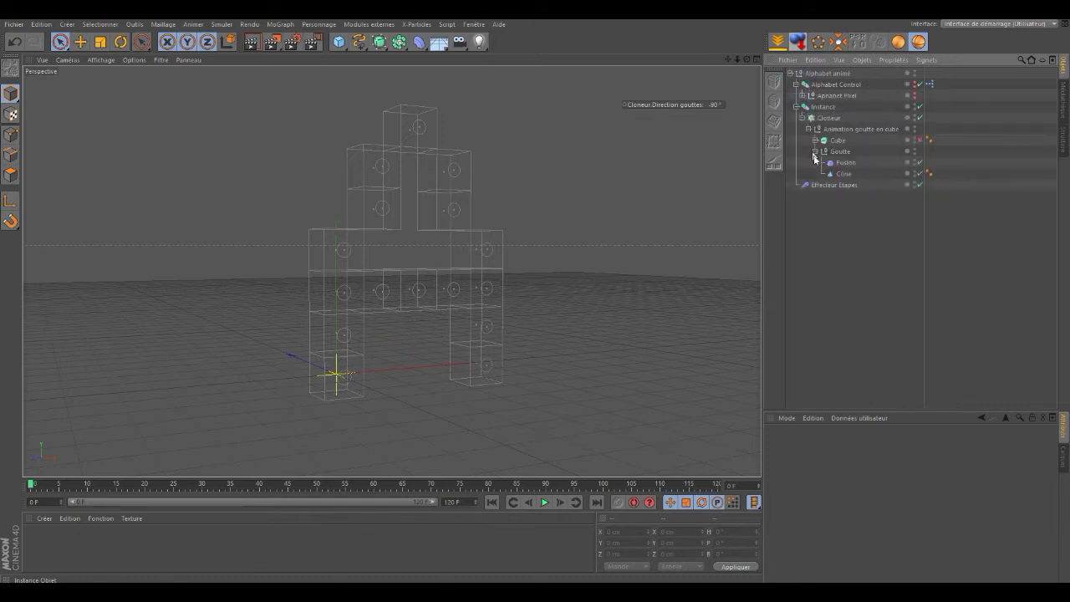
{"action": "left_click", "coordinate": [802, 96]}
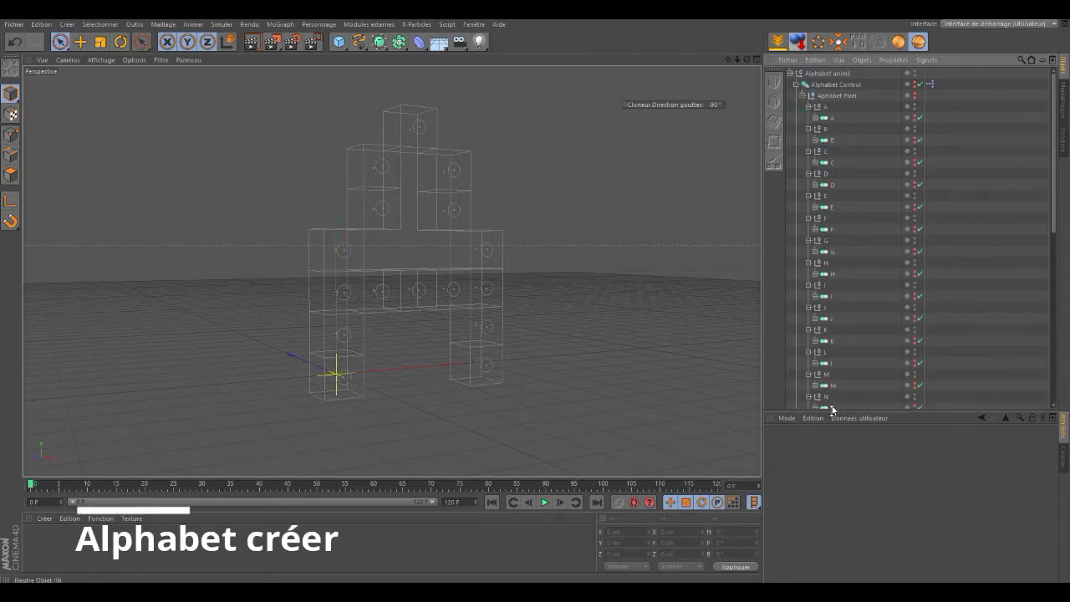
{"action": "left_click_drag", "start_coordinate": [1055, 194], "coordinate": [1066, 337]}
{"action": "scroll", "coordinate": [830, 104], "scroll_direction": "up", "scroll_amount": 5}
{"action": "scroll", "coordinate": [830, 104], "scroll_direction": "up", "scroll_amount": 5}
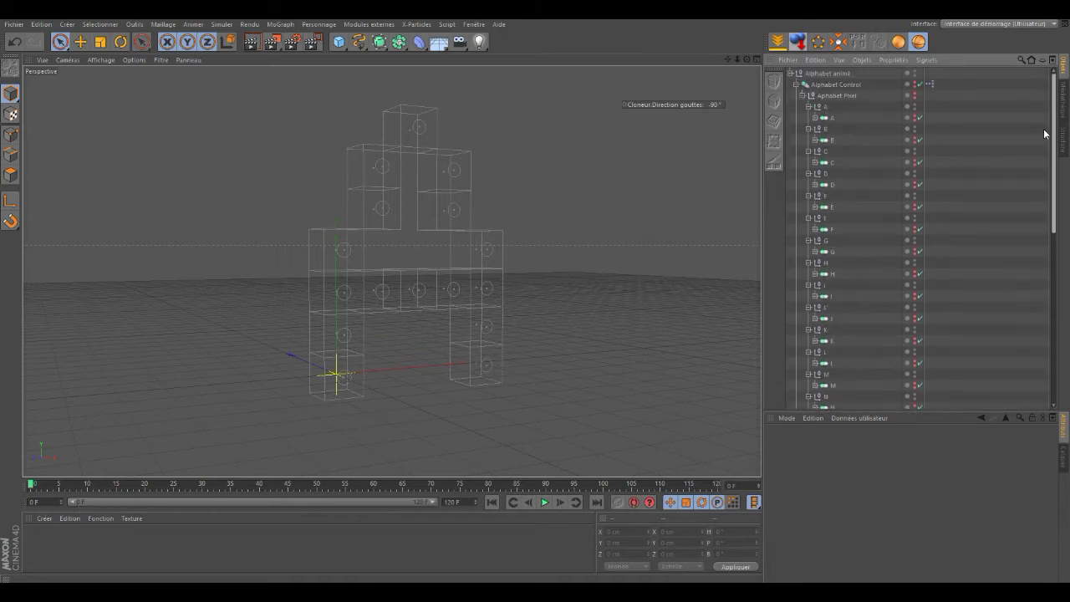
{"action": "left_click", "coordinate": [802, 96]}
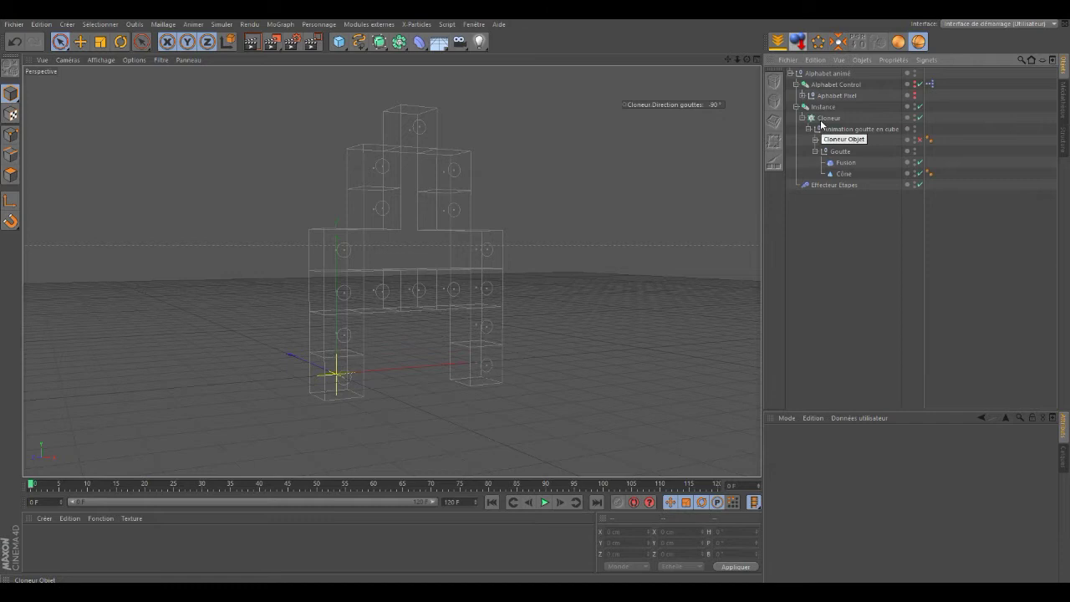
- Show Cloneur's settings with Effecteur Etapes visible, then collapse Cloneur and Instance
{"action": "left_click", "coordinate": [820, 120]}
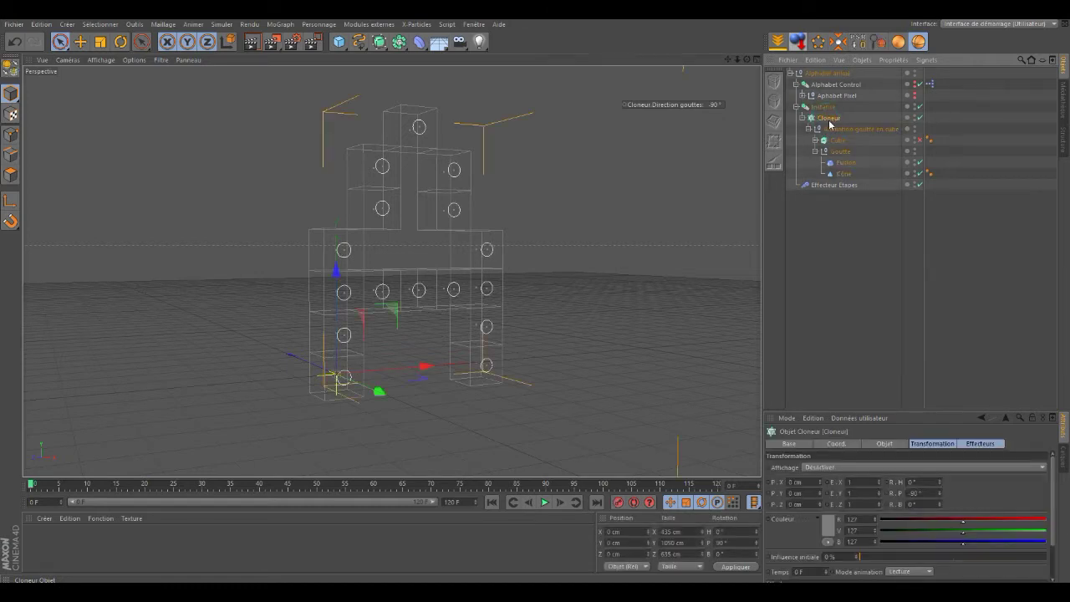
{"action": "left_click_drag", "start_coordinate": [942, 410], "coordinate": [937, 311]}
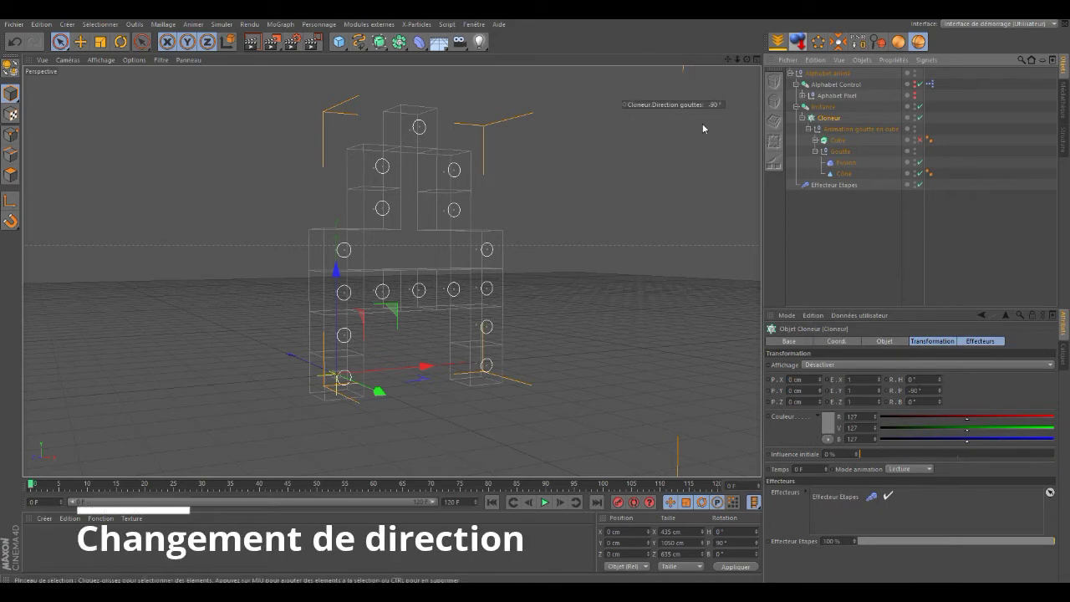
{"action": "left_click", "coordinate": [803, 119]}
{"action": "left_click", "coordinate": [795, 107]}
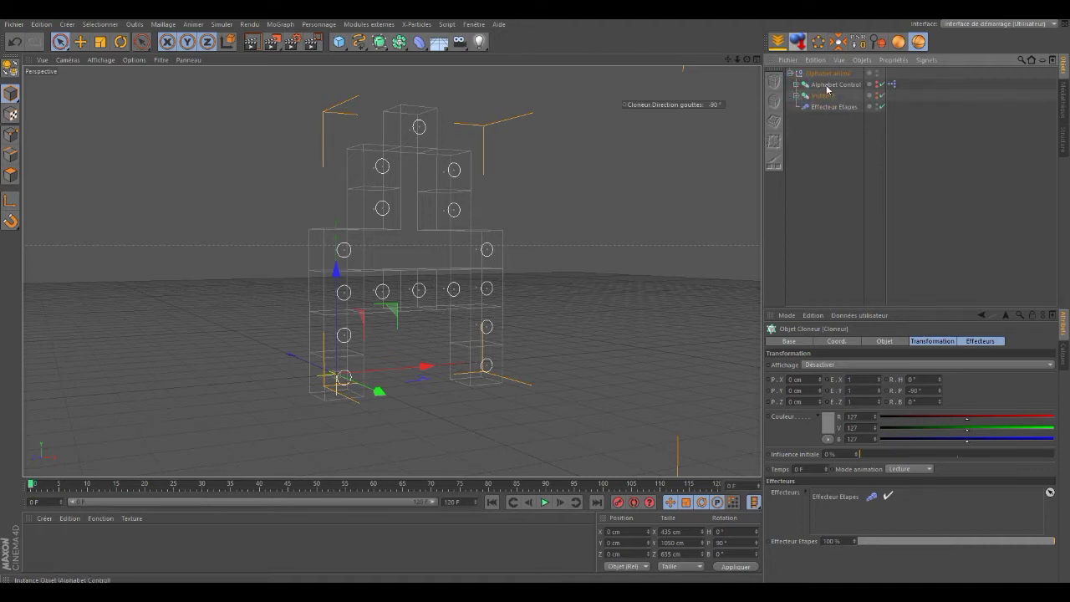
- With Alphabet Control selected, play the drop-in and switch the letter to B, then C
{"action": "left_click", "coordinate": [826, 87]}
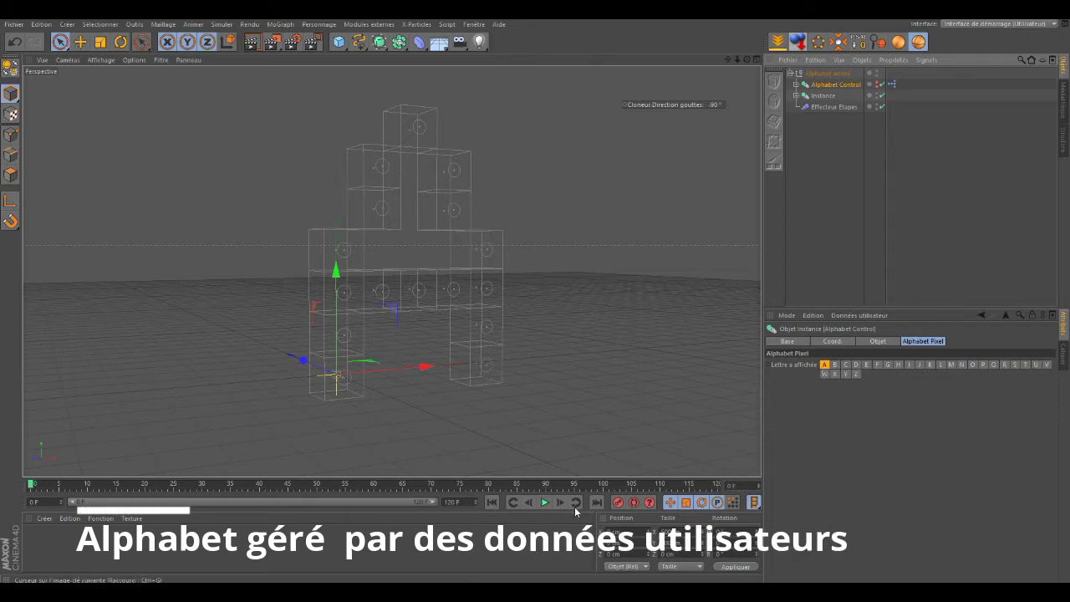
{"action": "left_click", "coordinate": [545, 502]}
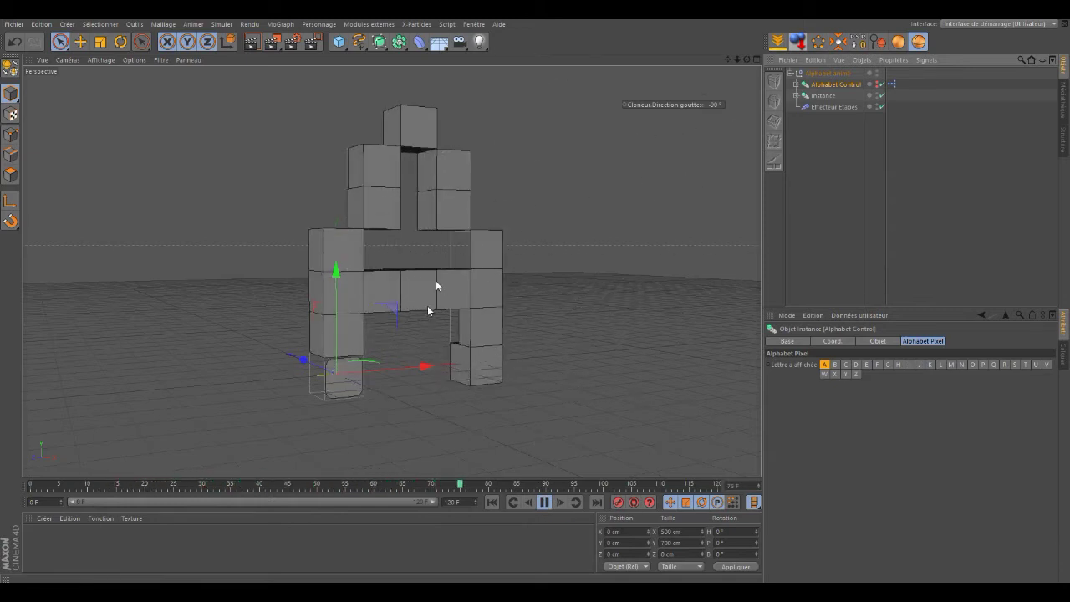
{"action": "left_click", "coordinate": [834, 365]}
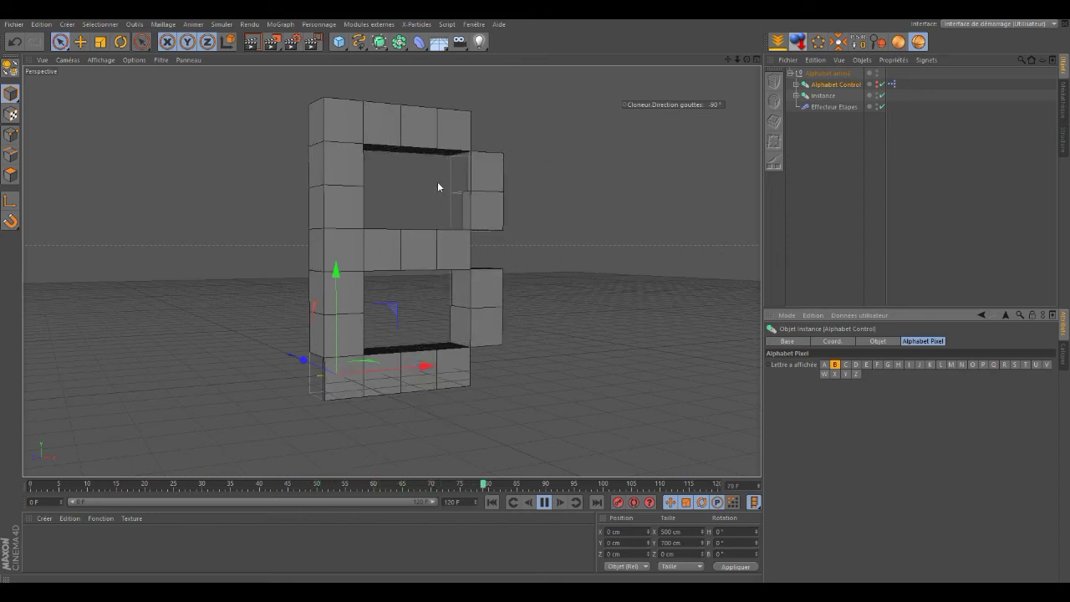
{"action": "left_click", "coordinate": [847, 365]}
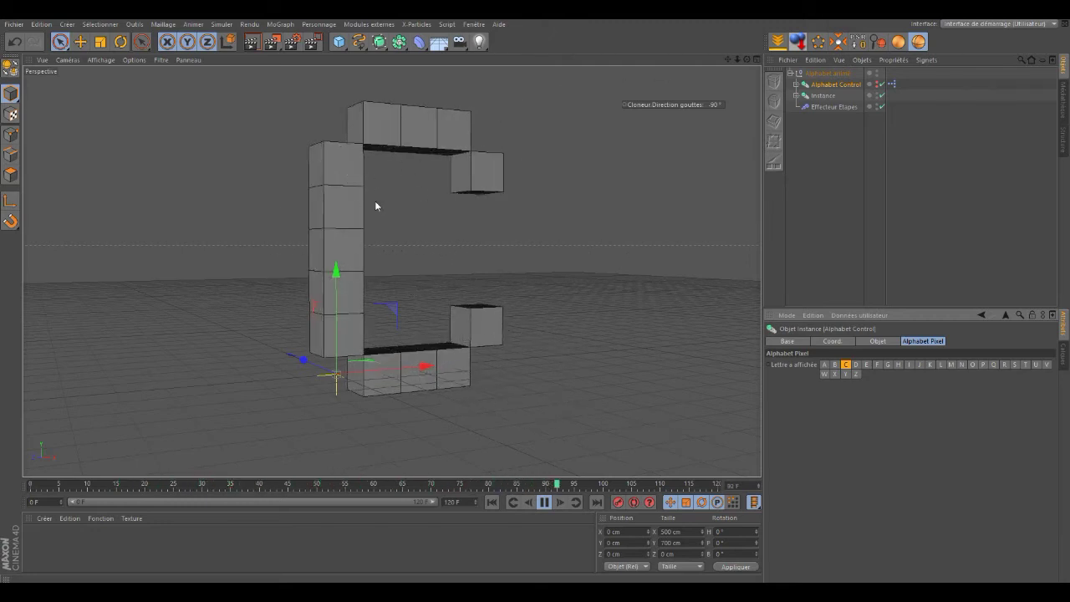
- Step the pixel letter through D, E, G and N, ending on R
{"action": "left_click", "coordinate": [856, 365]}
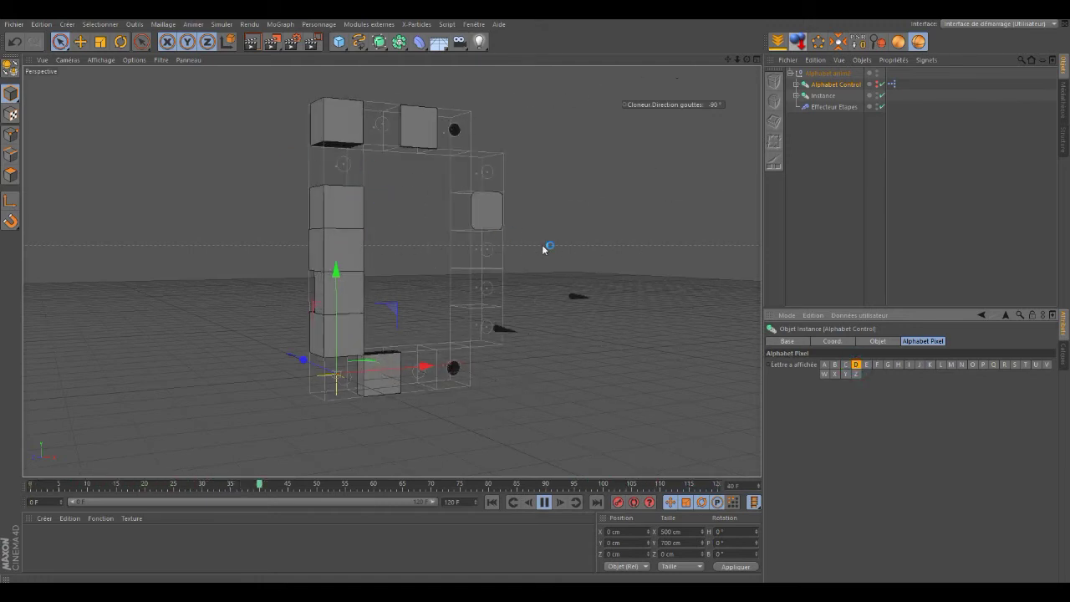
{"action": "left_click", "coordinate": [867, 366]}
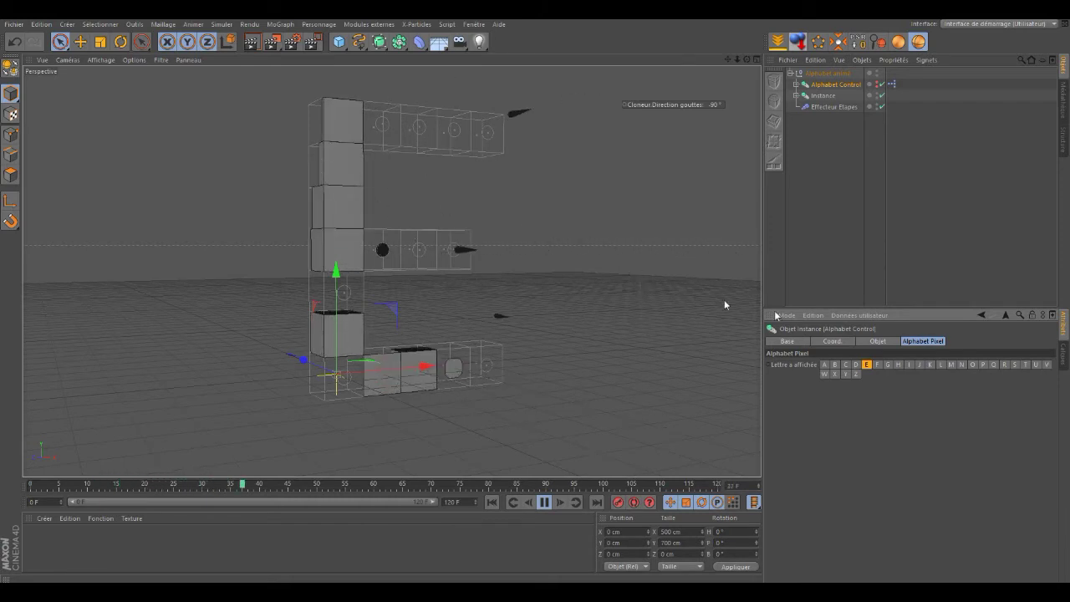
{"action": "left_click", "coordinate": [888, 365]}
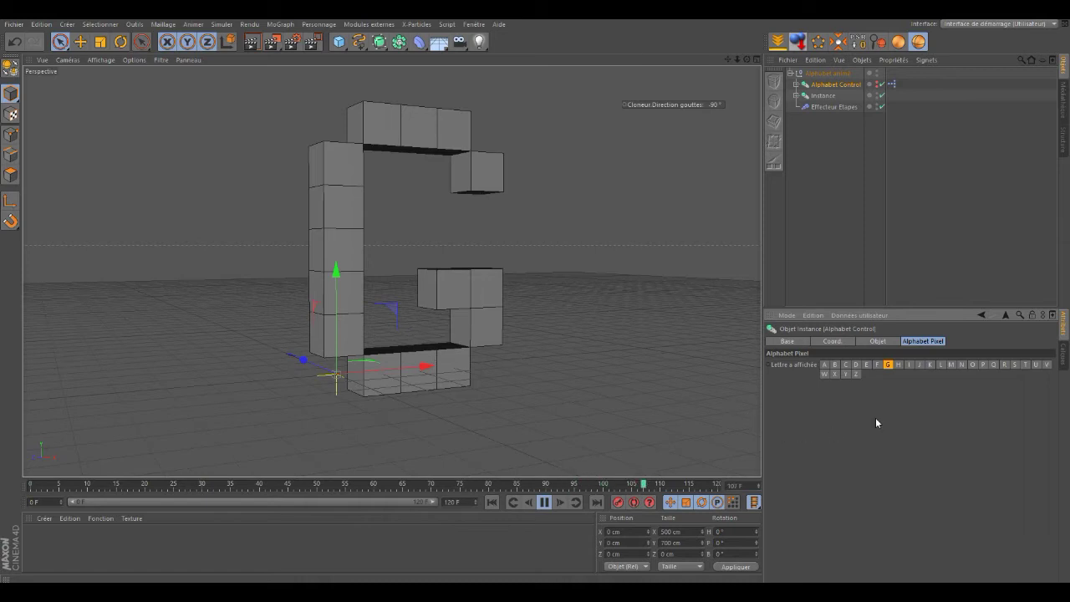
{"action": "left_click", "coordinate": [961, 364]}
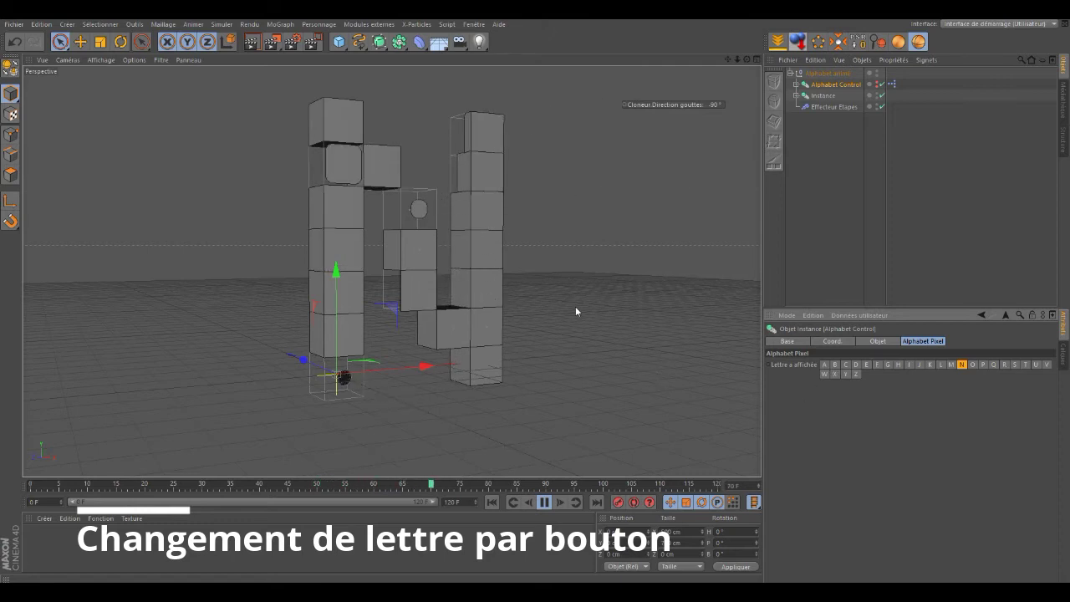
{"action": "left_click", "coordinate": [1003, 363]}
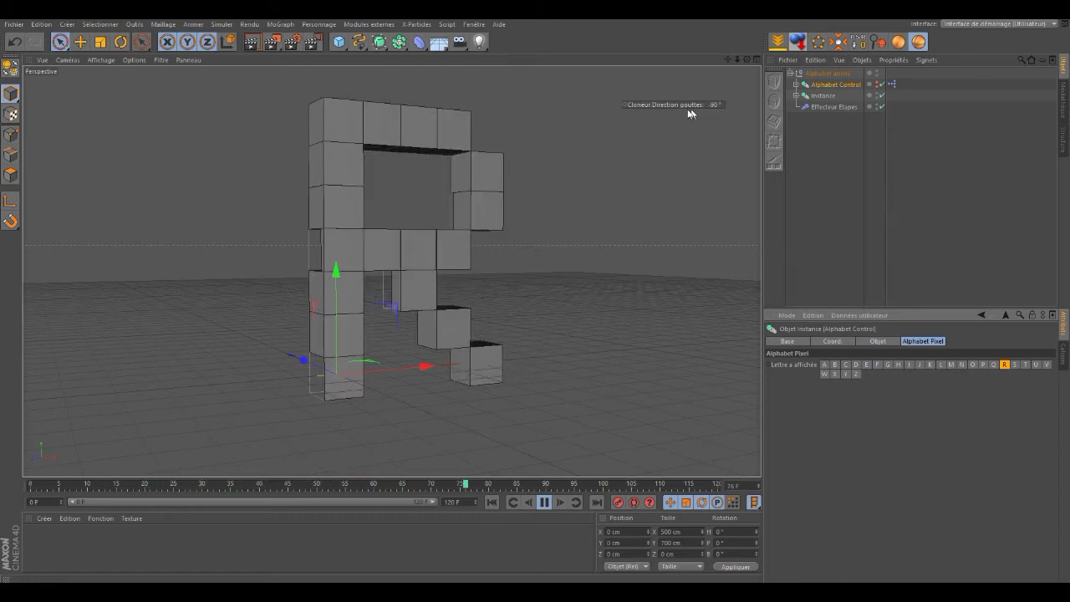
- Stop playback, set the Cloneur's Direction gouttes to 0°, and replay the animation
{"action": "left_click", "coordinate": [713, 105]}
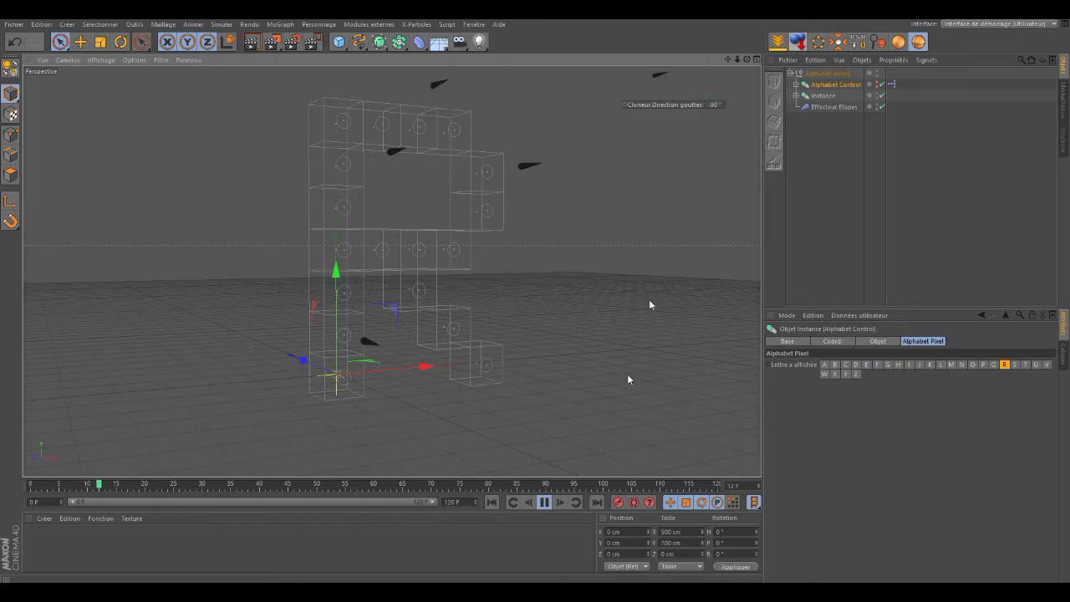
{"action": "left_click", "coordinate": [544, 501]}
{"action": "double_click", "coordinate": [709, 106]}
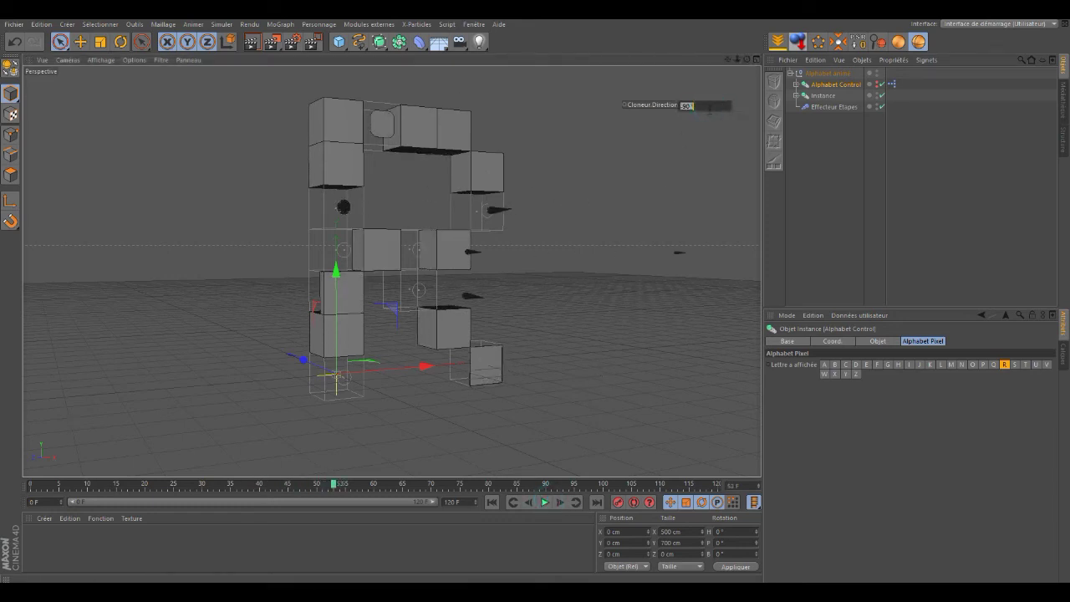
{"action": "type", "text": "0"}
{"action": "key", "text": "Return"}
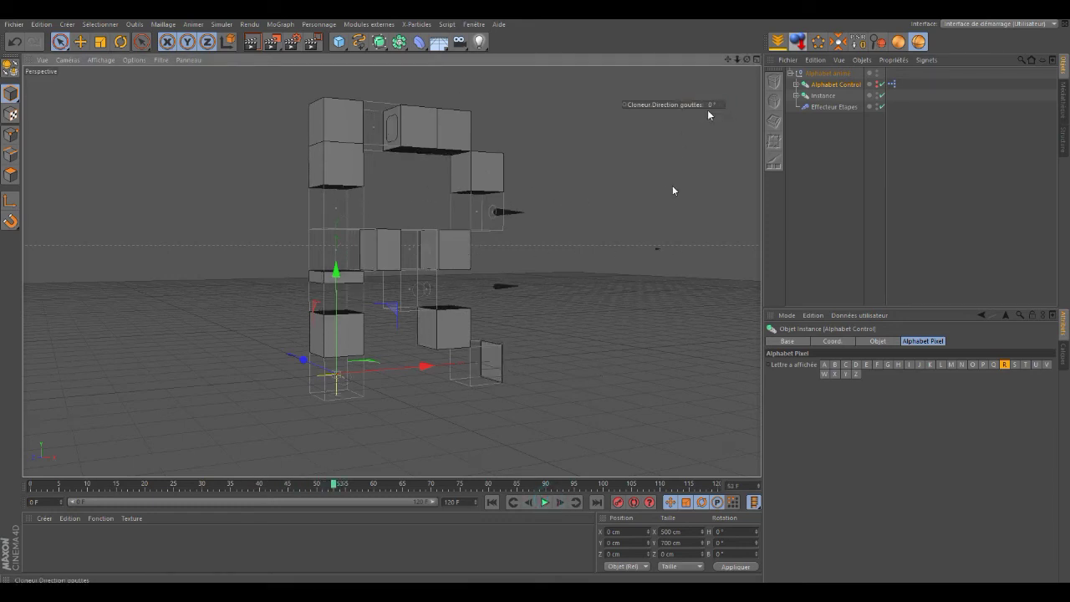
{"action": "left_click", "coordinate": [545, 503]}
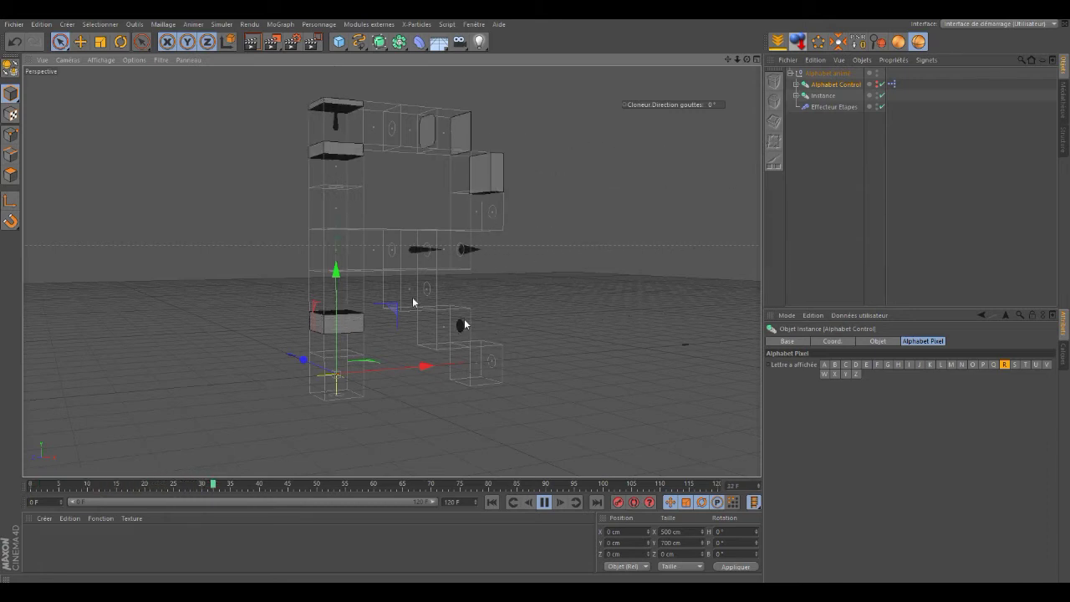
- Set Direction gouttes to 90 and replay the R assembling from that side
{"action": "left_click", "coordinate": [545, 502]}
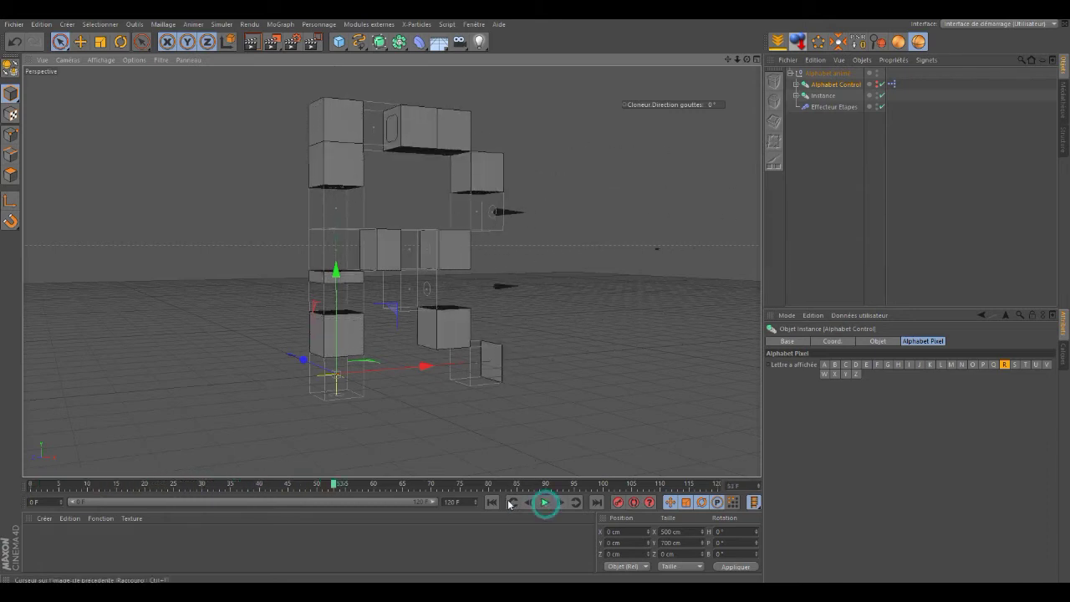
{"action": "double_click", "coordinate": [713, 104]}
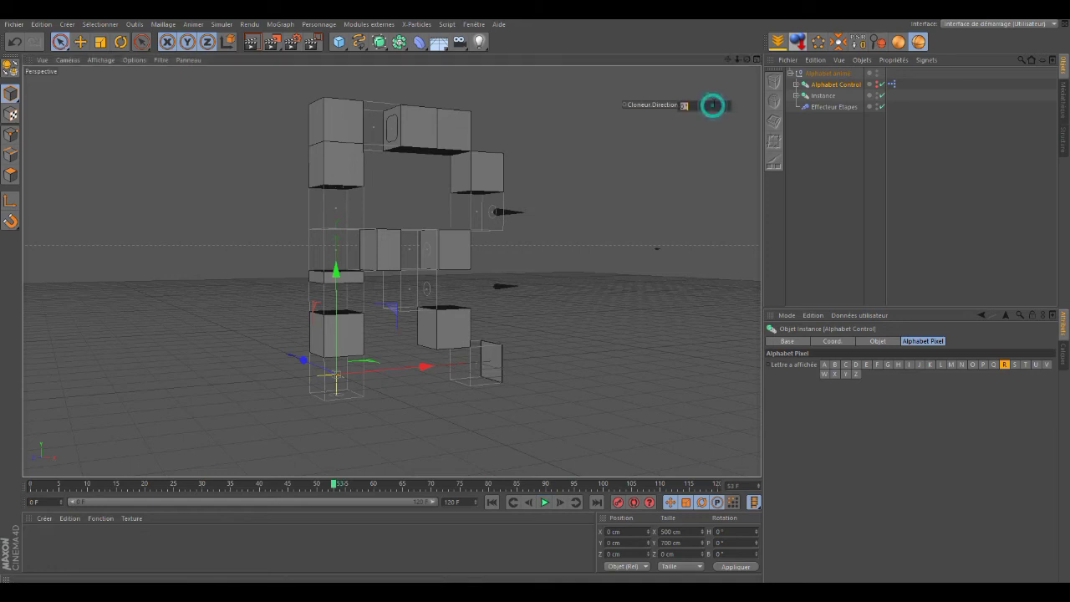
{"action": "type", "text": "9"}
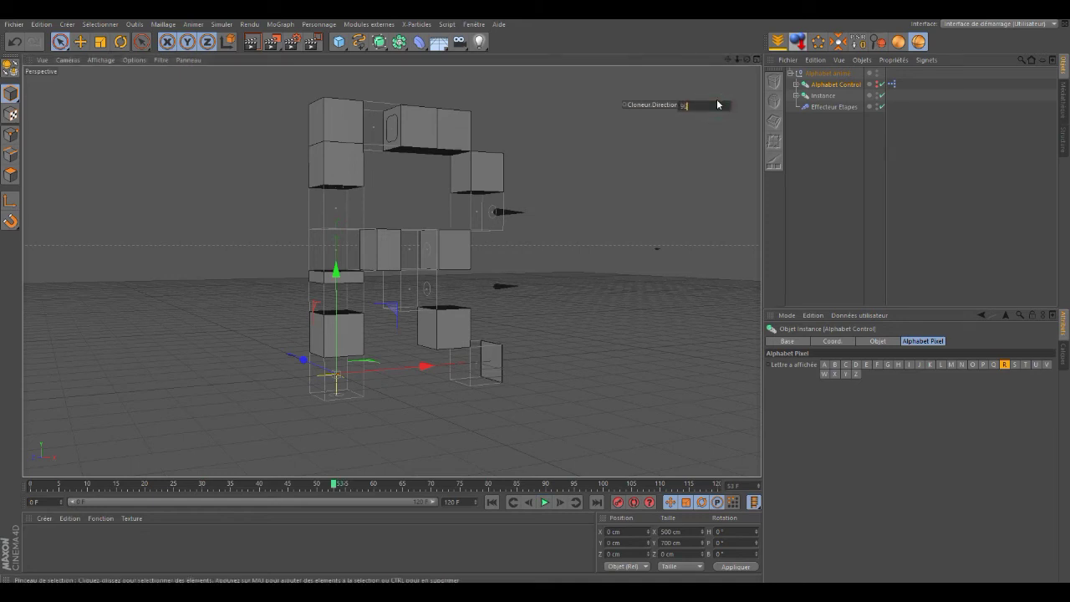
{"action": "type", "text": "0"}
{"action": "key", "text": "Return"}
{"action": "left_click", "coordinate": [544, 501]}
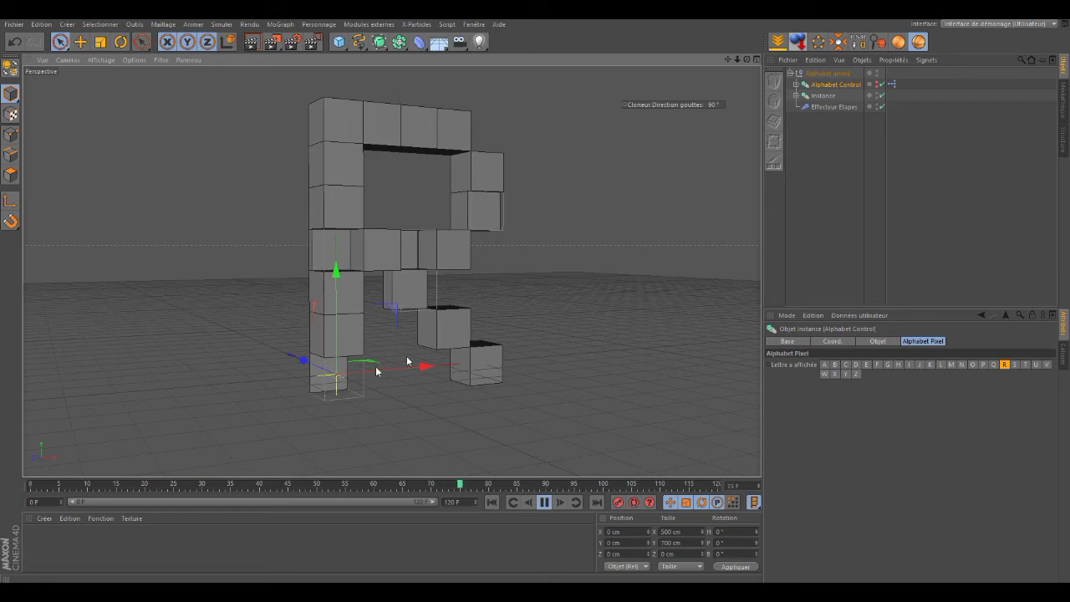
{"action": "left_click", "coordinate": [546, 501]}
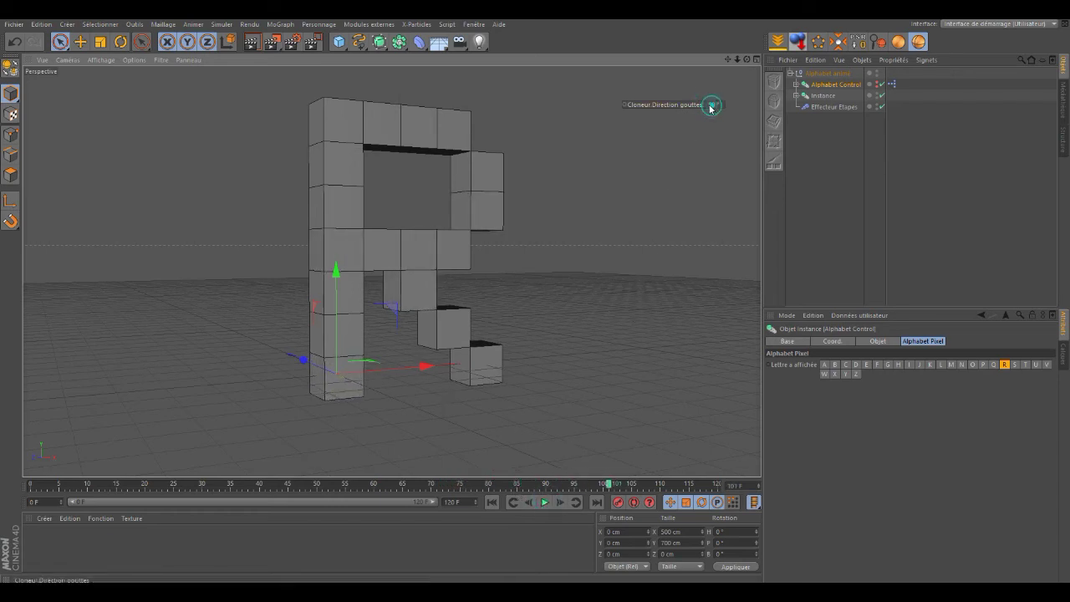
- Confirm Direction gouttes at 360 and rewind the animation to frame 0
{"action": "double_click", "coordinate": [712, 106]}
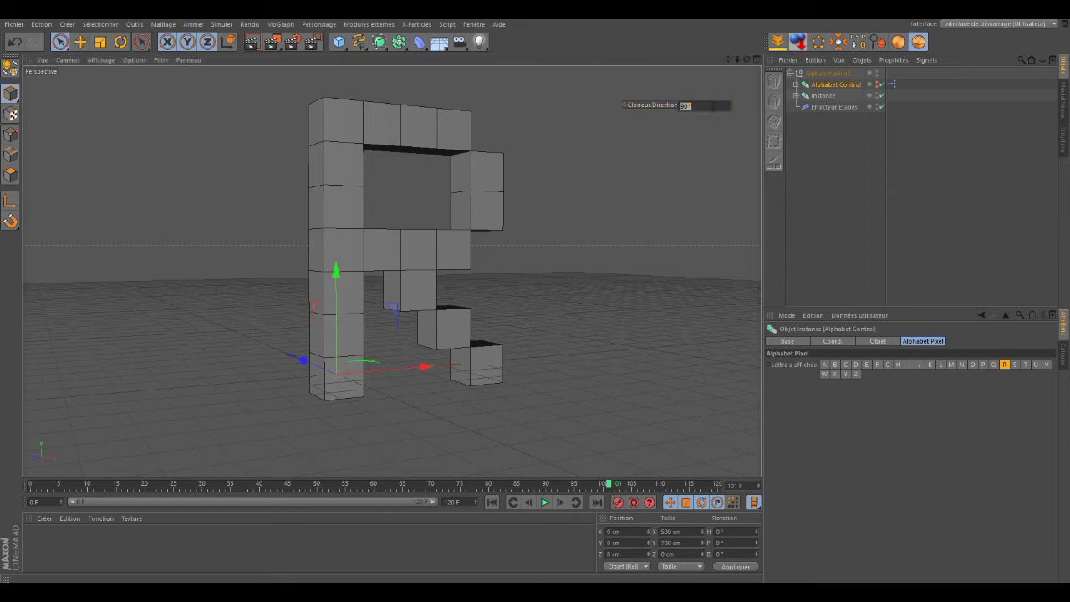
{"action": "type", "text": "360"}
{"action": "key", "text": "Return"}
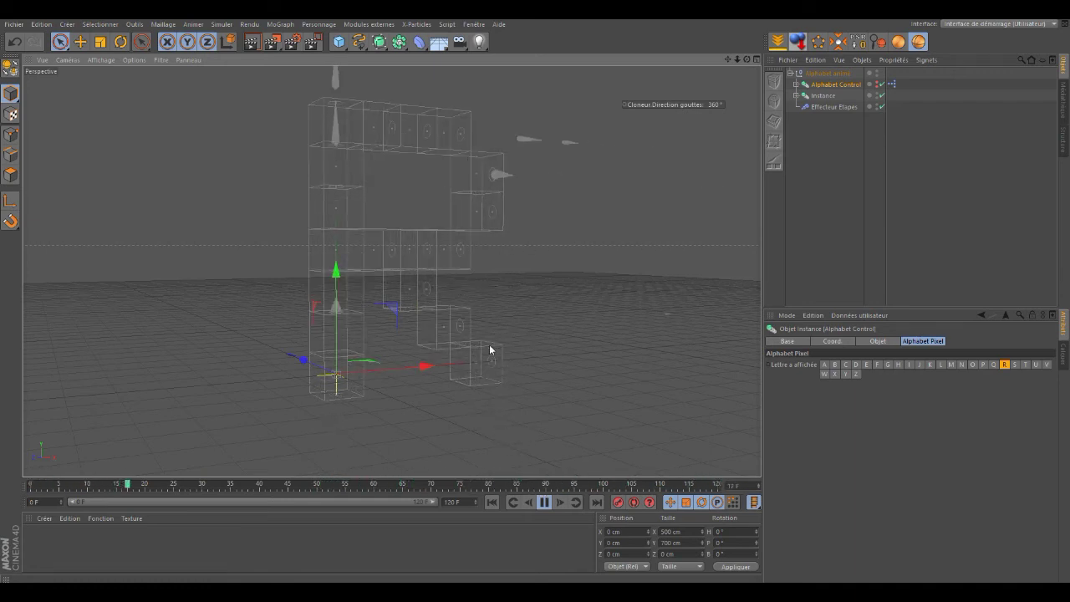
{"action": "left_click", "coordinate": [544, 501]}
{"action": "left_click", "coordinate": [493, 502]}
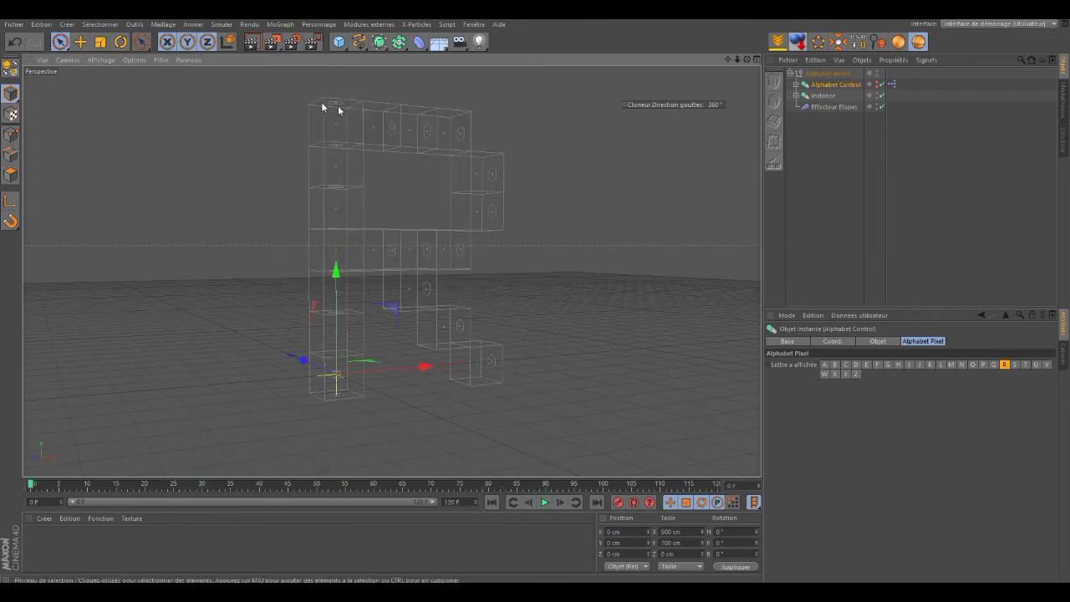
- Set Direction gouttes back to -90° and play the animation from the start
{"action": "double_click", "coordinate": [713, 105]}
{"action": "type", "text": "-90"}
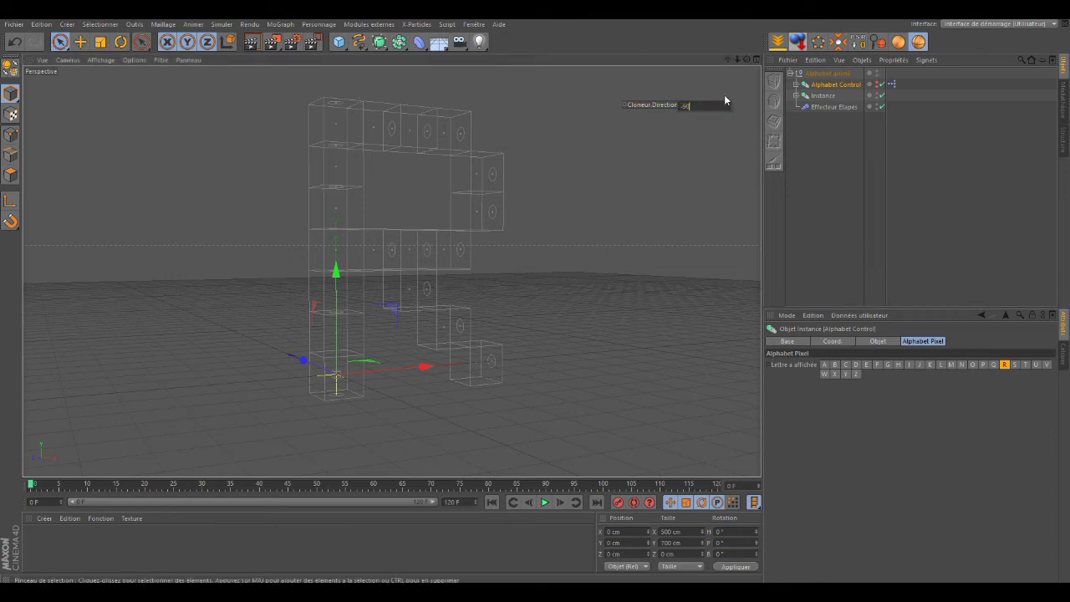
{"action": "key", "text": "Return"}
{"action": "left_click", "coordinate": [545, 504]}
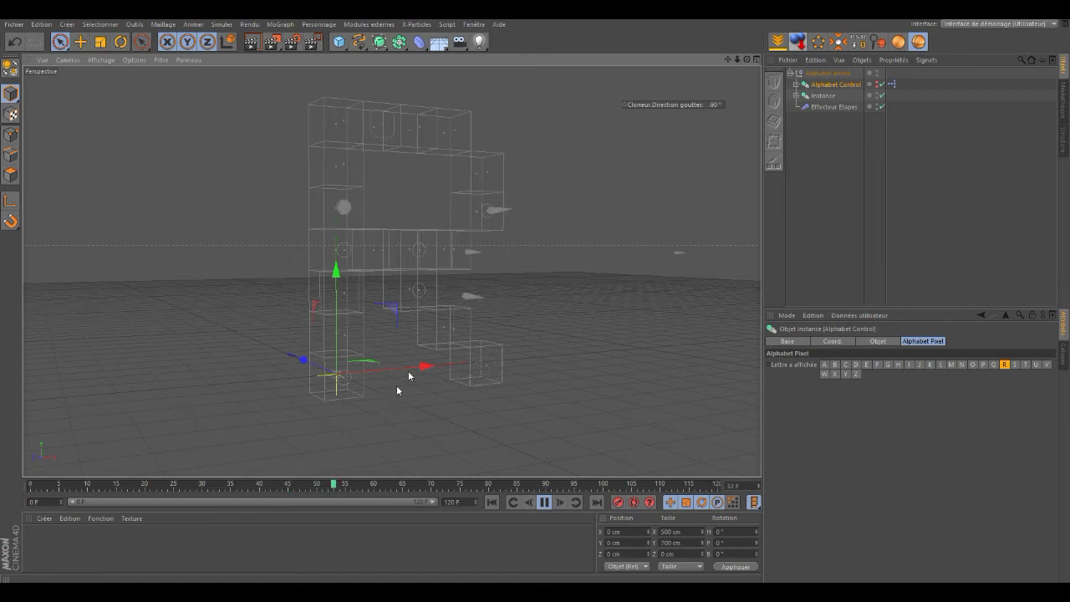
- Zoom out and orbit to face the R head-on, then pause and rewind to frame 0
{"action": "left_click_drag", "start_coordinate": [737, 58], "coordinate": [742, 64]}
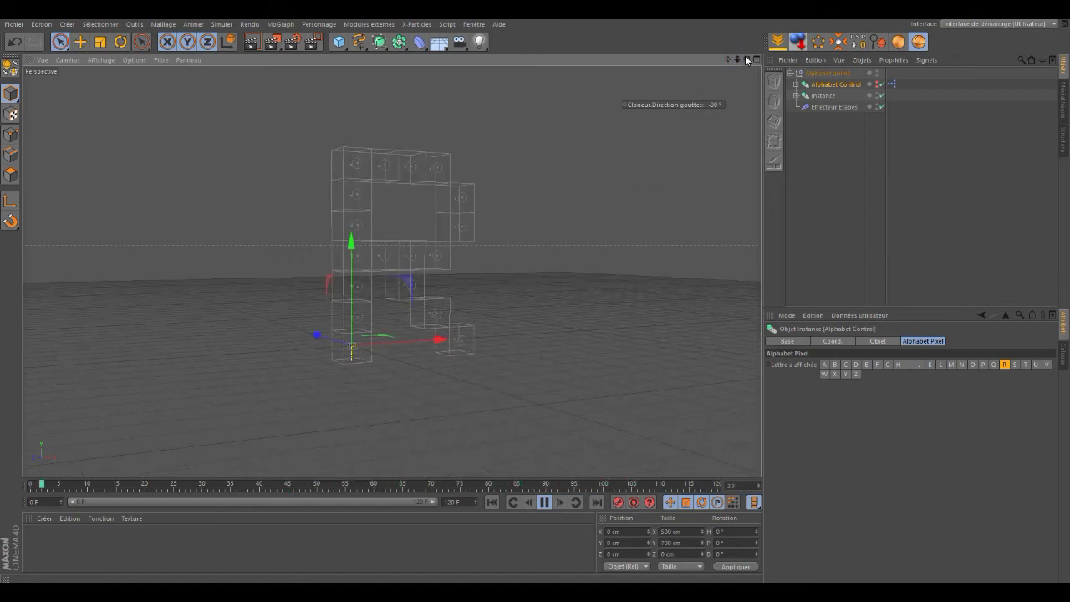
{"action": "left_click_drag", "start_coordinate": [747, 58], "coordinate": [647, 366]}
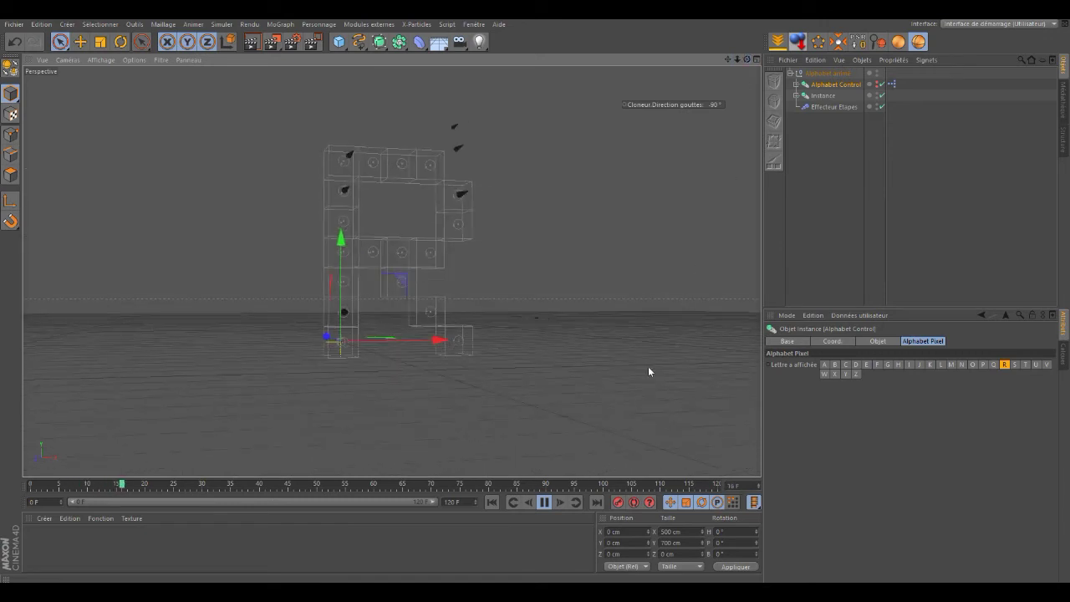
{"action": "left_click", "coordinate": [544, 502]}
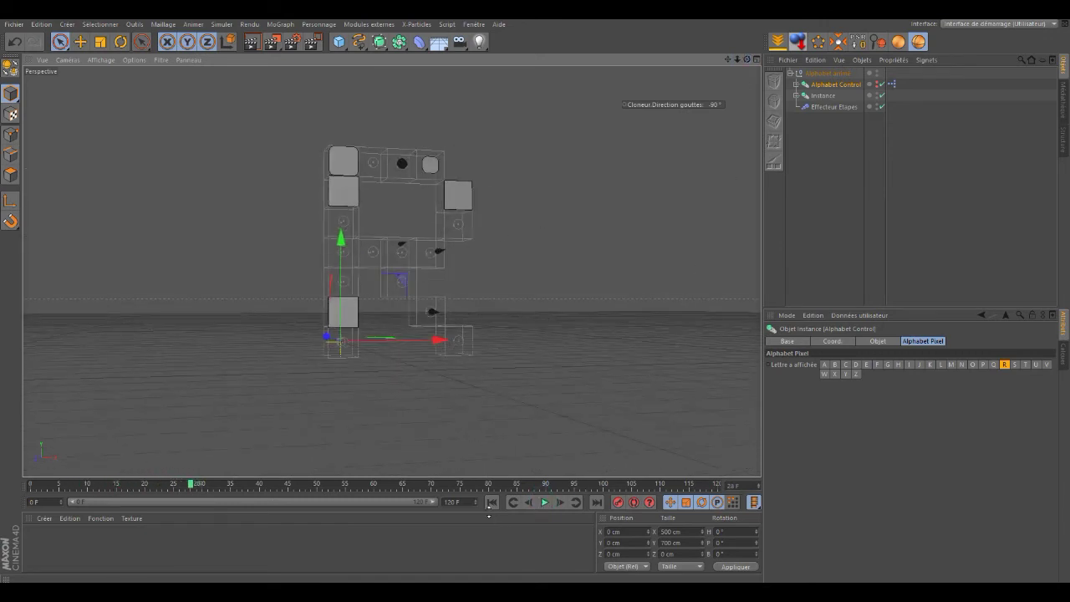
{"action": "left_click", "coordinate": [492, 503]}
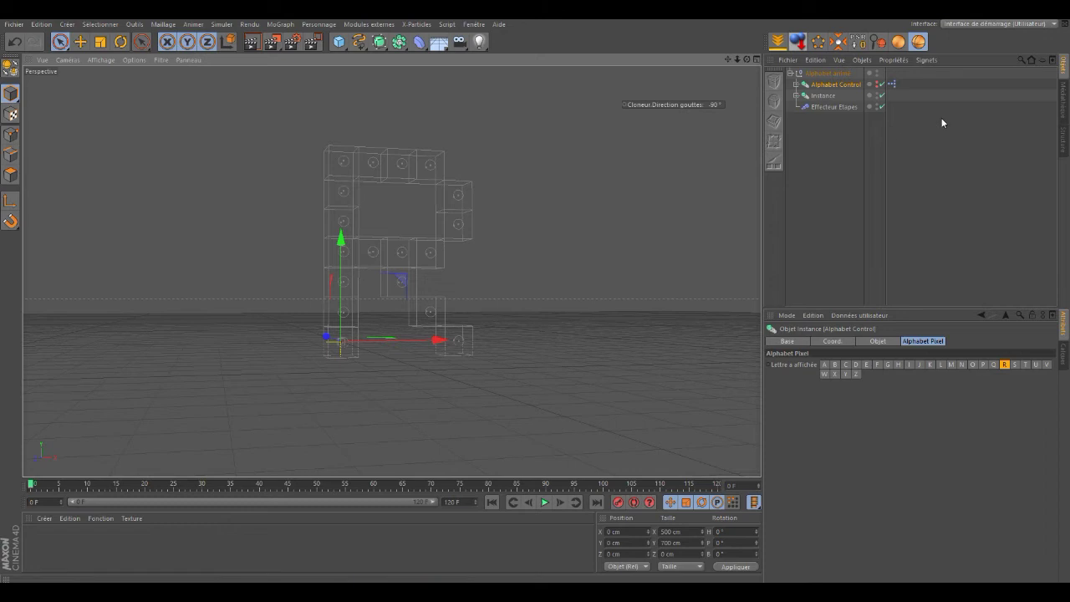
- Collapse Alphabet animé and Ctrl-drag it twice, creating Alphabet animé.1 and Alphabet animé.2
{"action": "left_click", "coordinate": [790, 73]}
{"action": "left_click", "coordinate": [823, 74]}
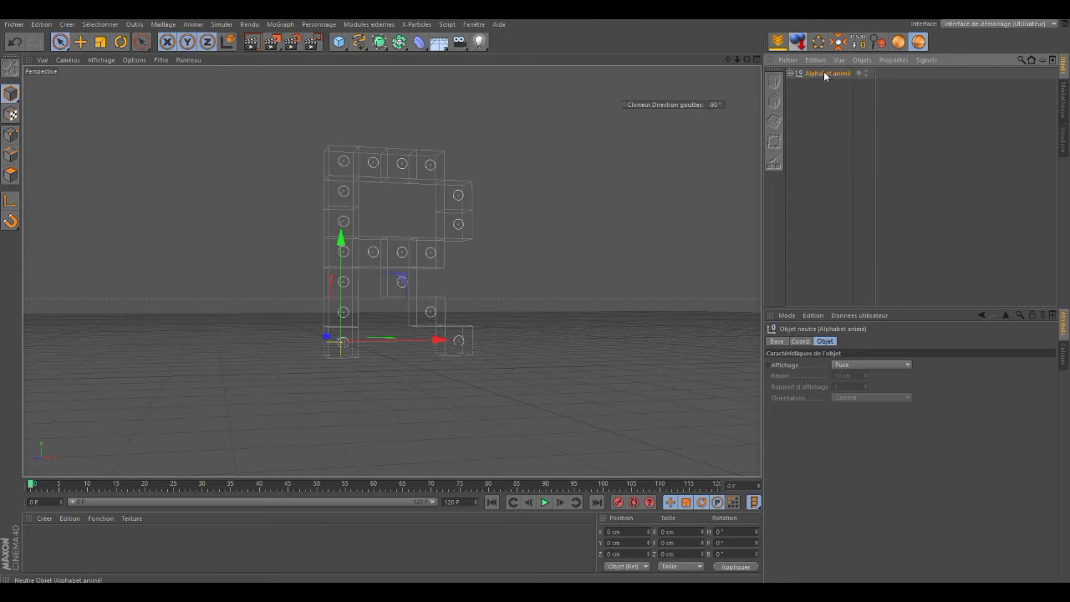
{"action": "left_click_drag", "start_coordinate": [826, 79], "coordinate": [831, 94]}
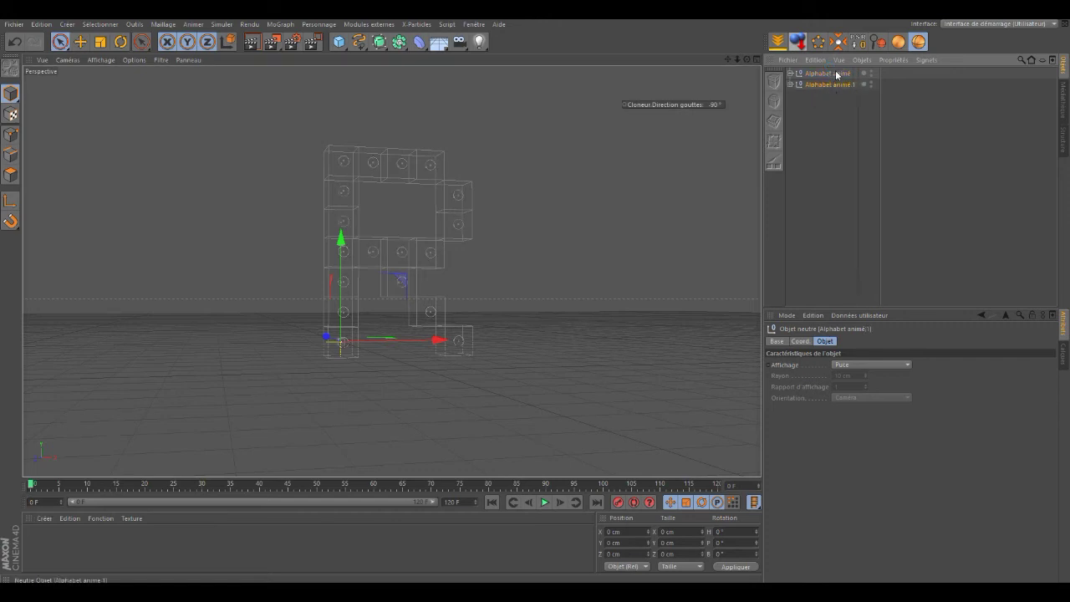
{"action": "left_click_drag", "start_coordinate": [839, 98], "coordinate": [838, 99], "text": "ctrl"}
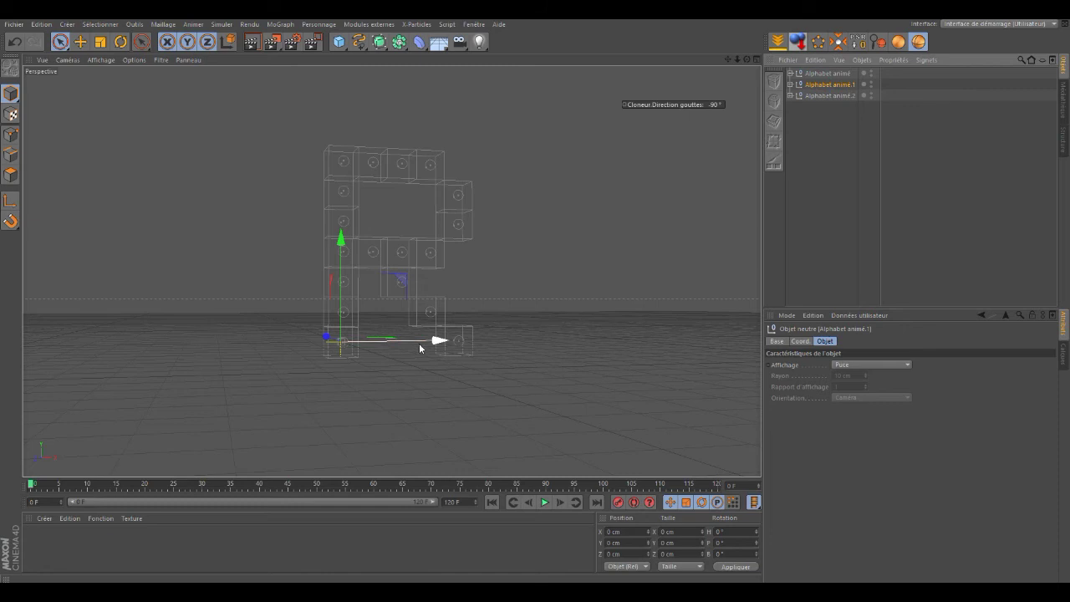
- Slide the two copies right along X to about 616 cm and 1235 cm
{"action": "left_click_drag", "start_coordinate": [424, 344], "coordinate": [478, 341]}
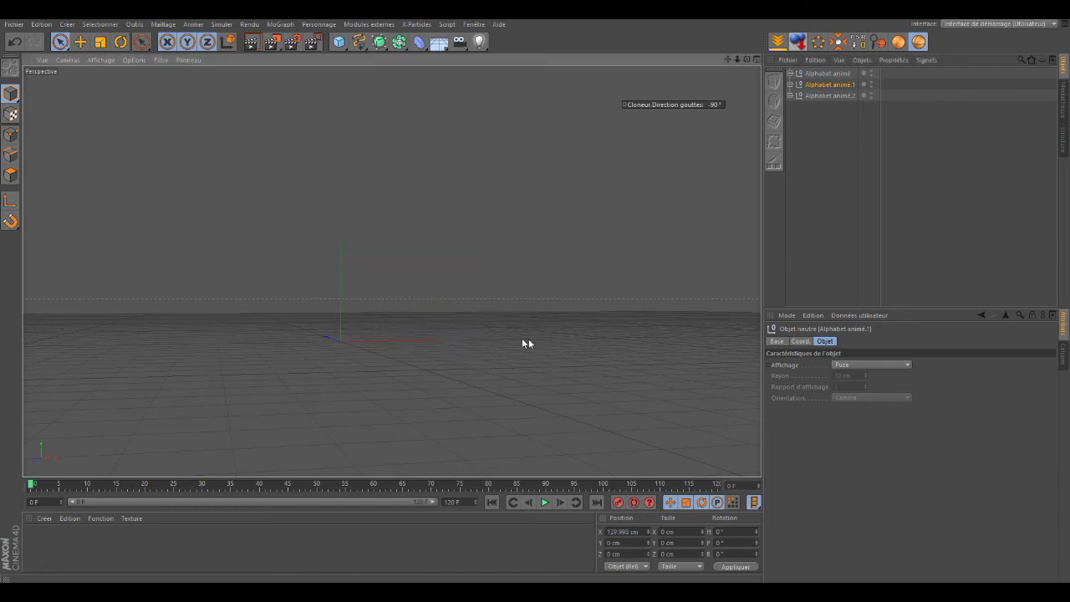
{"action": "left_click_drag", "start_coordinate": [560, 348], "coordinate": [587, 285]}
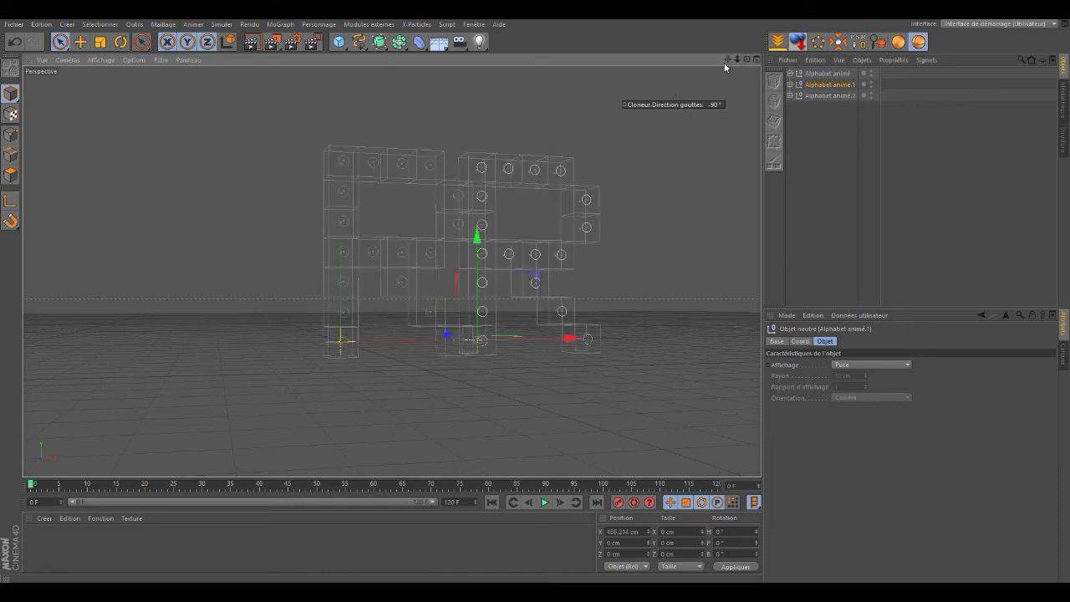
{"action": "left_click_drag", "start_coordinate": [728, 59], "coordinate": [512, 374]}
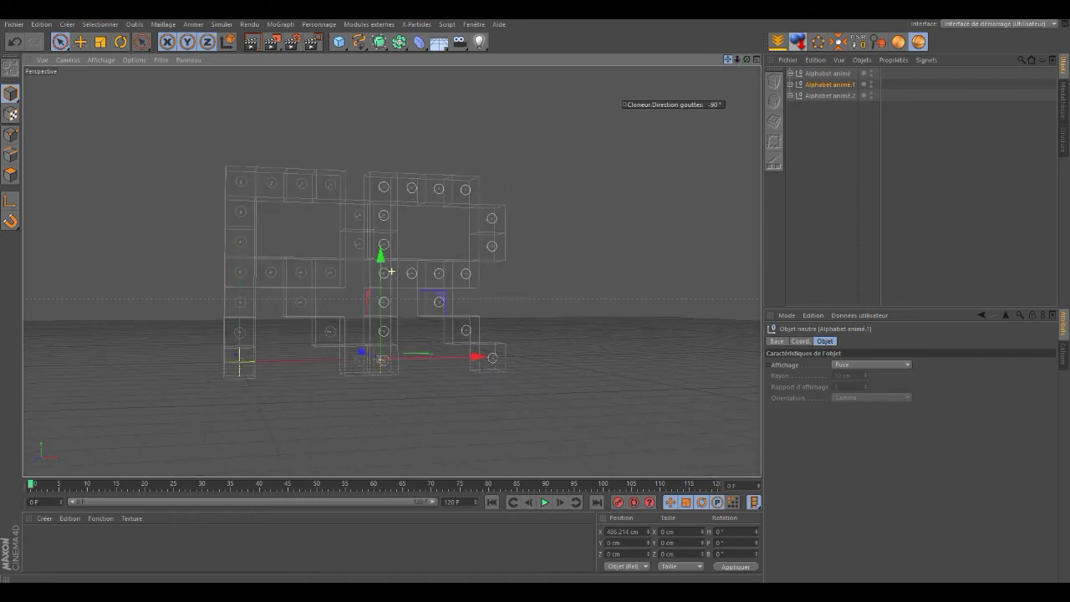
{"action": "left_click_drag", "start_coordinate": [470, 354], "coordinate": [517, 353]}
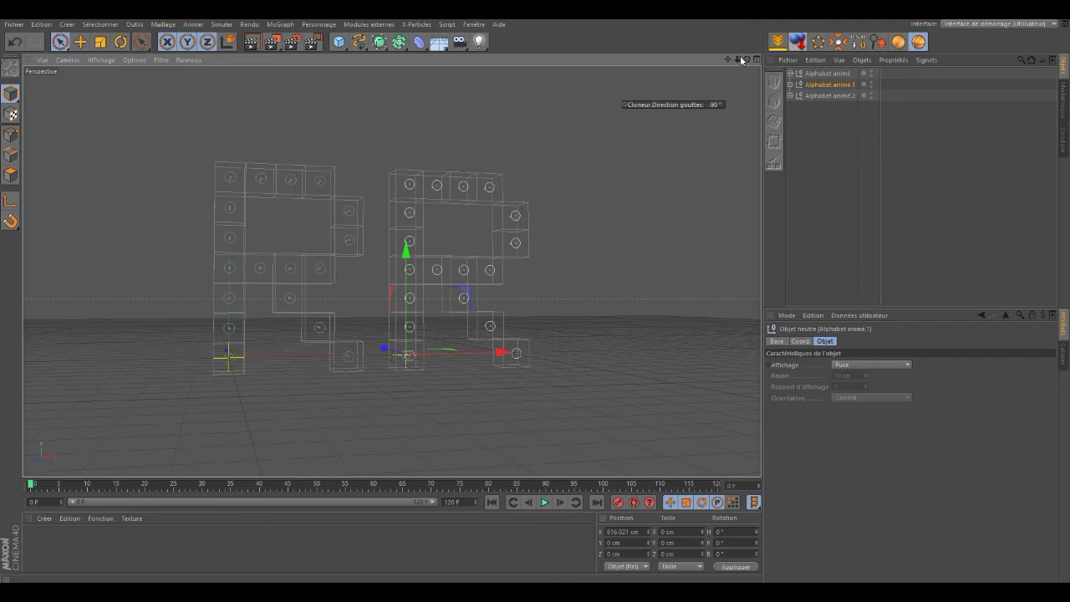
{"action": "left_click_drag", "start_coordinate": [737, 59], "coordinate": [757, 63]}
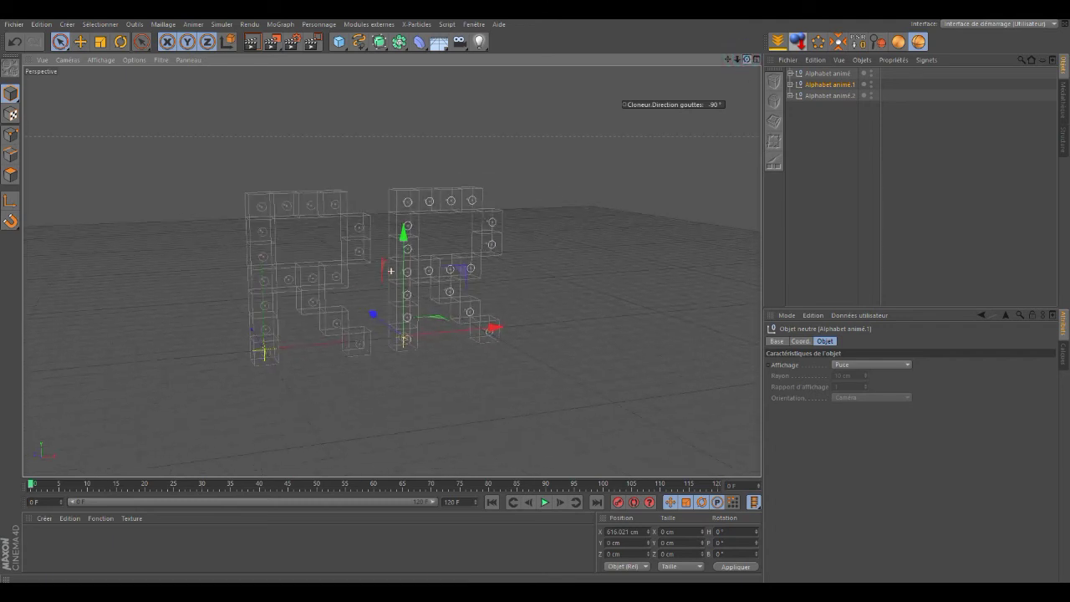
{"action": "left_click", "coordinate": [815, 96]}
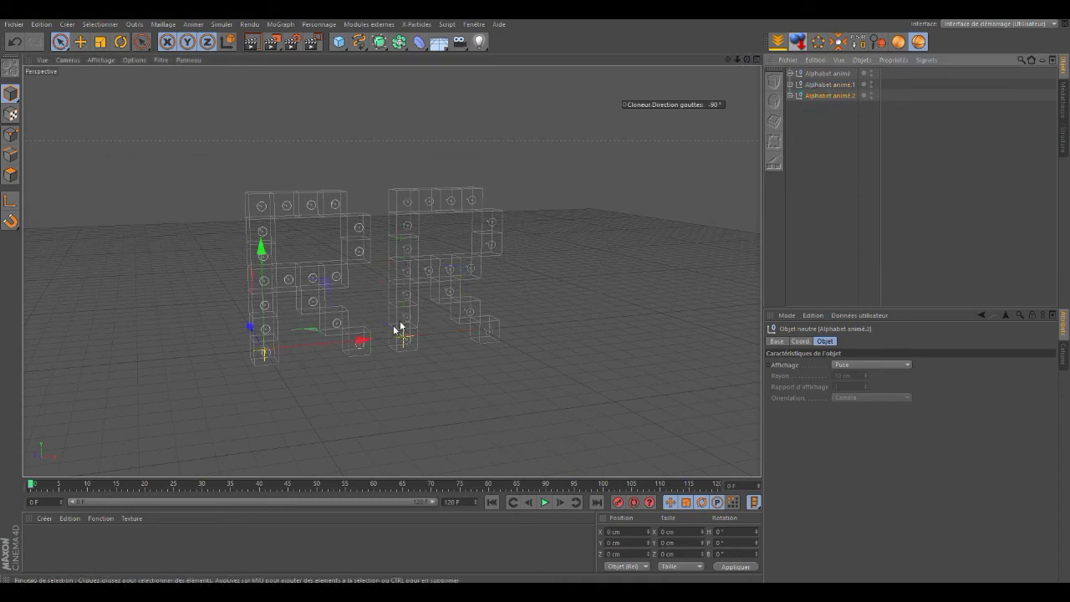
{"action": "mouse_move", "coordinate": [362, 346]}
{"action": "left_mouse_down"}
{"action": "mouse_move", "coordinate": [430, 326]}
{"action": "mouse_move", "coordinate": [613, 328]}
{"action": "left_mouse_up"}
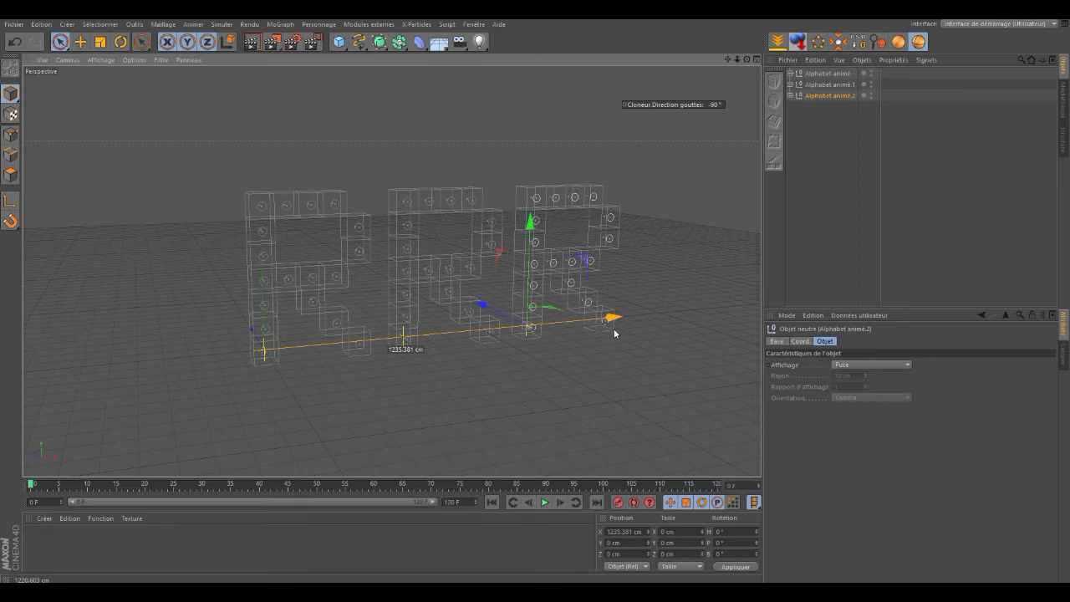
- Set the original rig's Alphabet Control to the letter A
{"action": "left_click", "coordinate": [790, 73]}
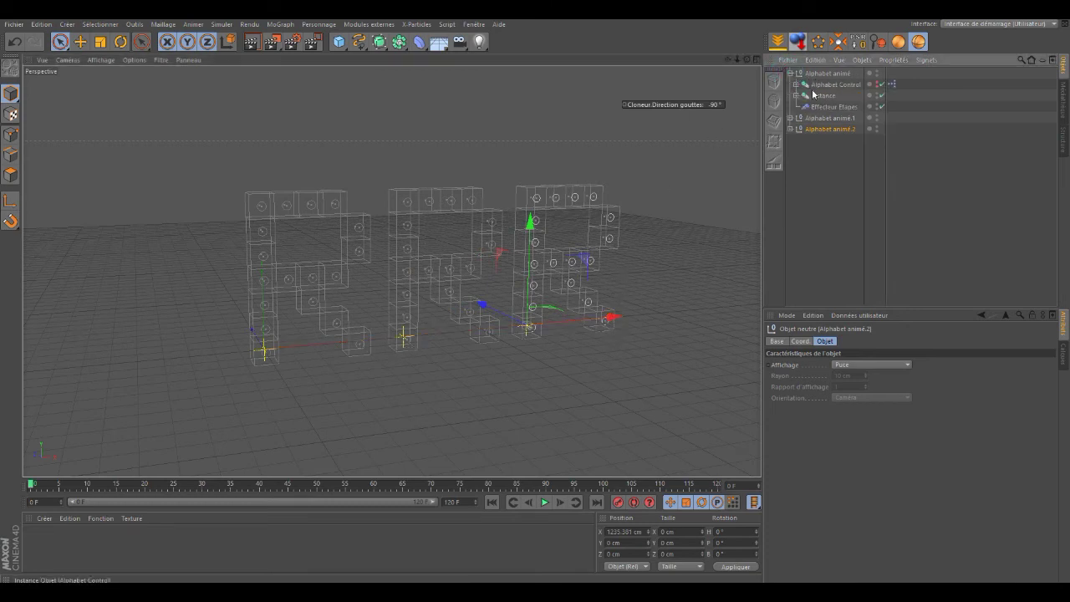
{"action": "left_click", "coordinate": [827, 85]}
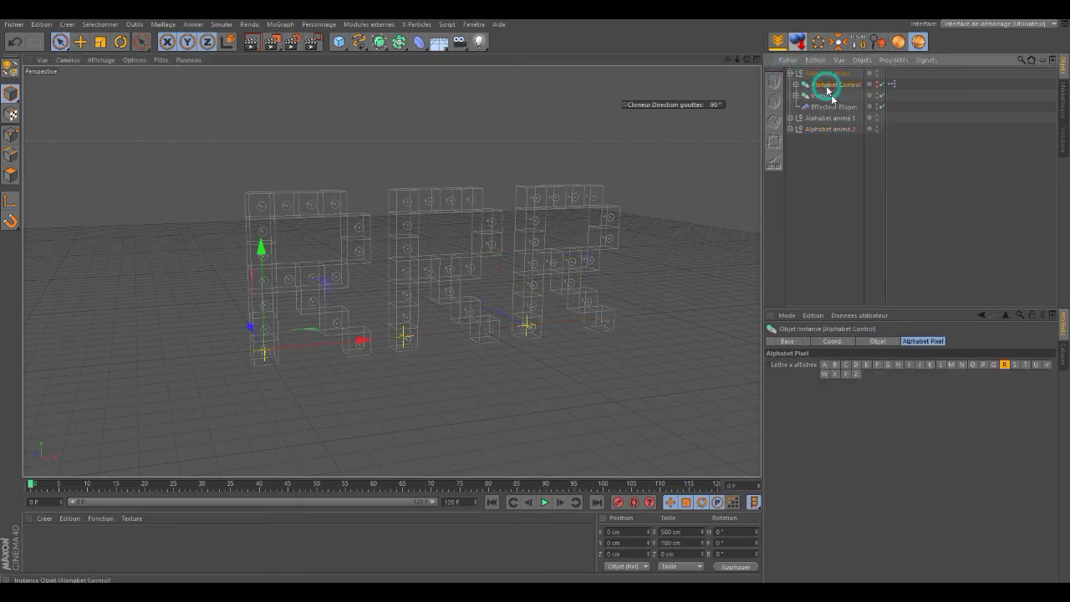
{"action": "left_click", "coordinate": [825, 365]}
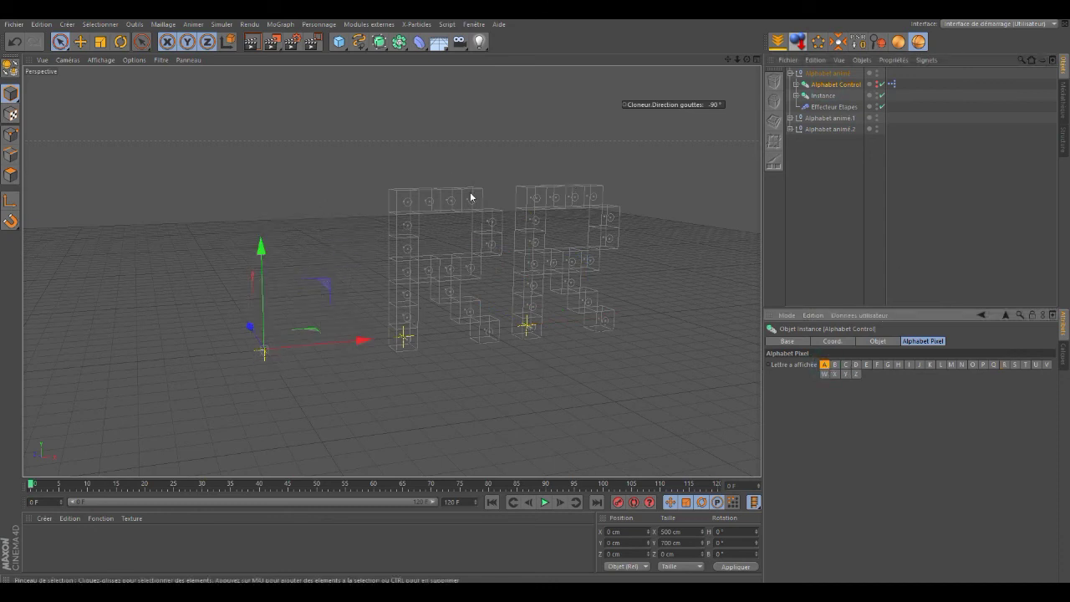
- Set Alphabet animé.1's Alphabet Control to the letter R
{"action": "left_click", "coordinate": [791, 74]}
{"action": "left_click", "coordinate": [791, 84]}
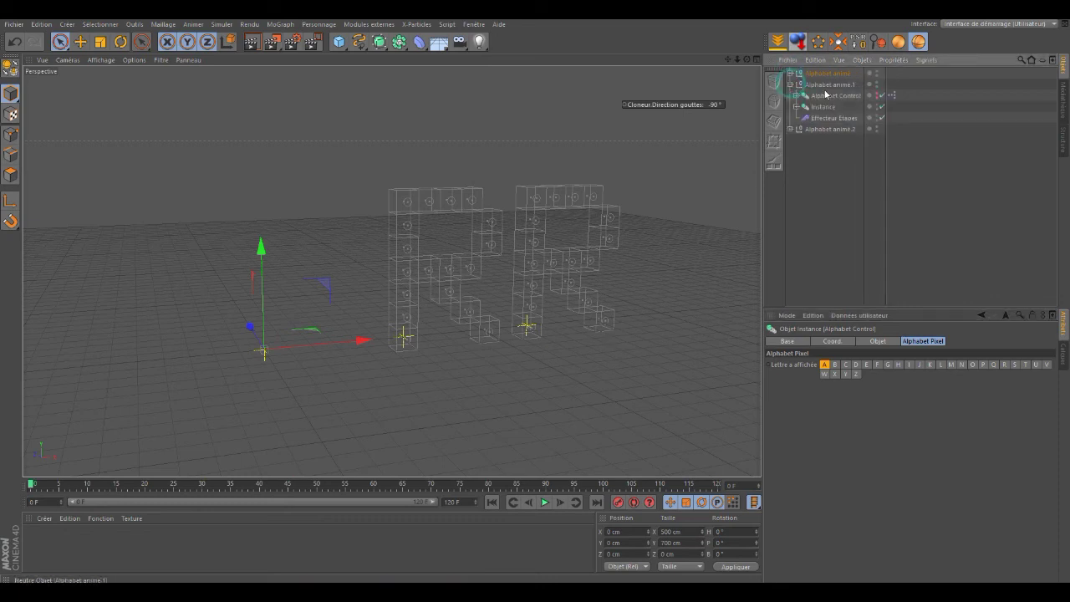
{"action": "left_click", "coordinate": [835, 96]}
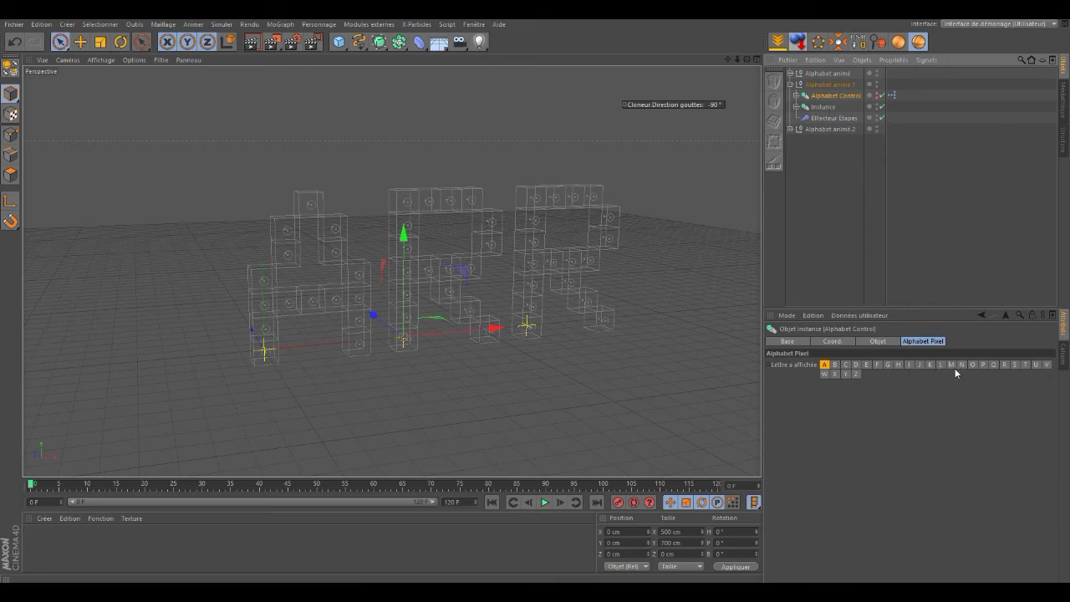
{"action": "left_click", "coordinate": [1005, 365]}
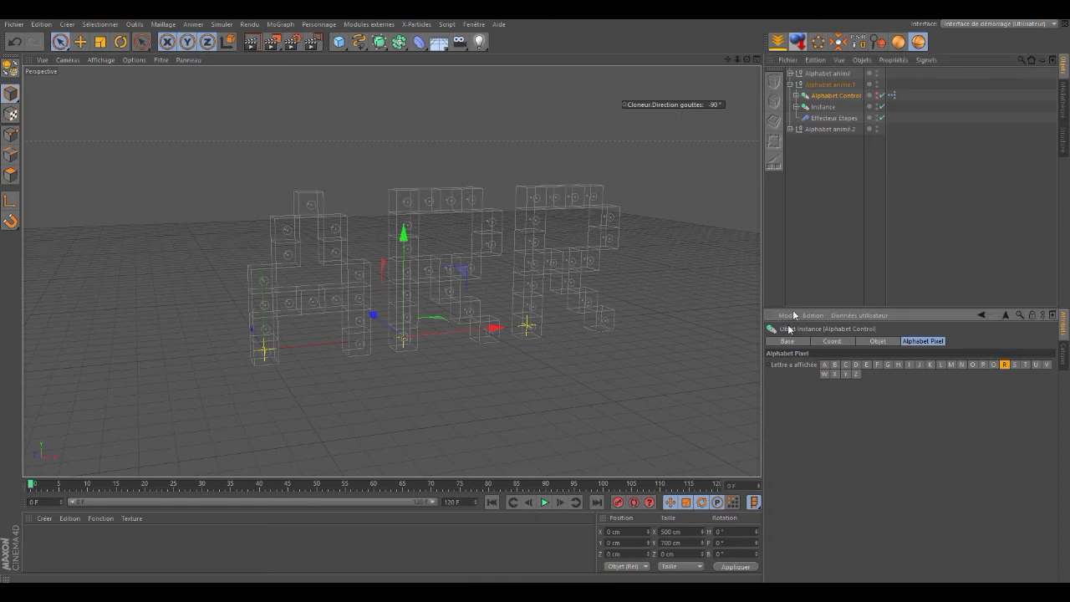
- Set Alphabet animé.2's Alphabet Control to the letter T
{"action": "left_click", "coordinate": [790, 84]}
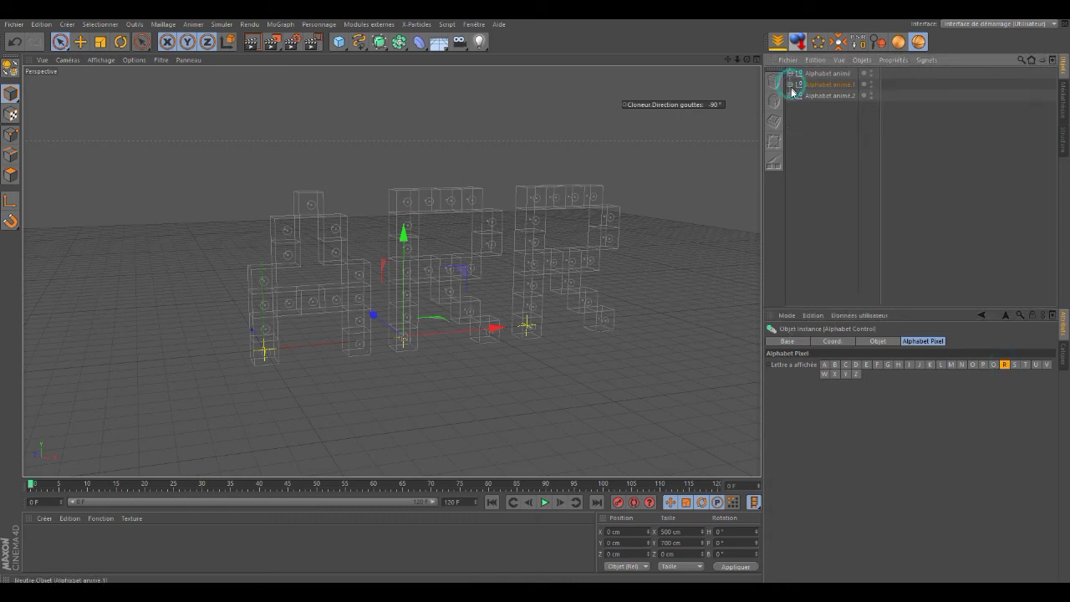
{"action": "left_click", "coordinate": [790, 95]}
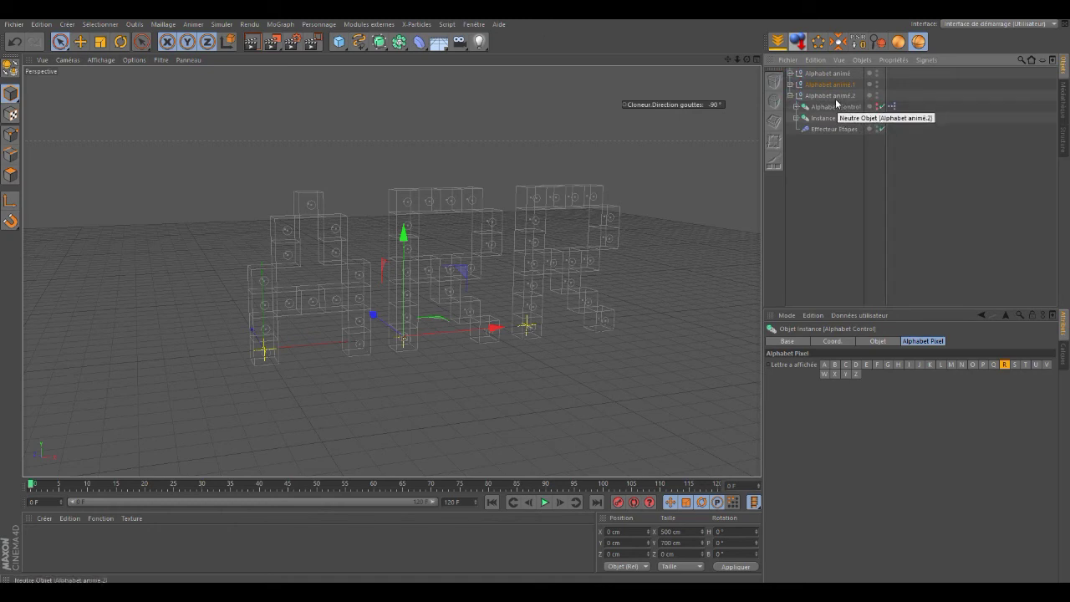
{"action": "left_click", "coordinate": [835, 107]}
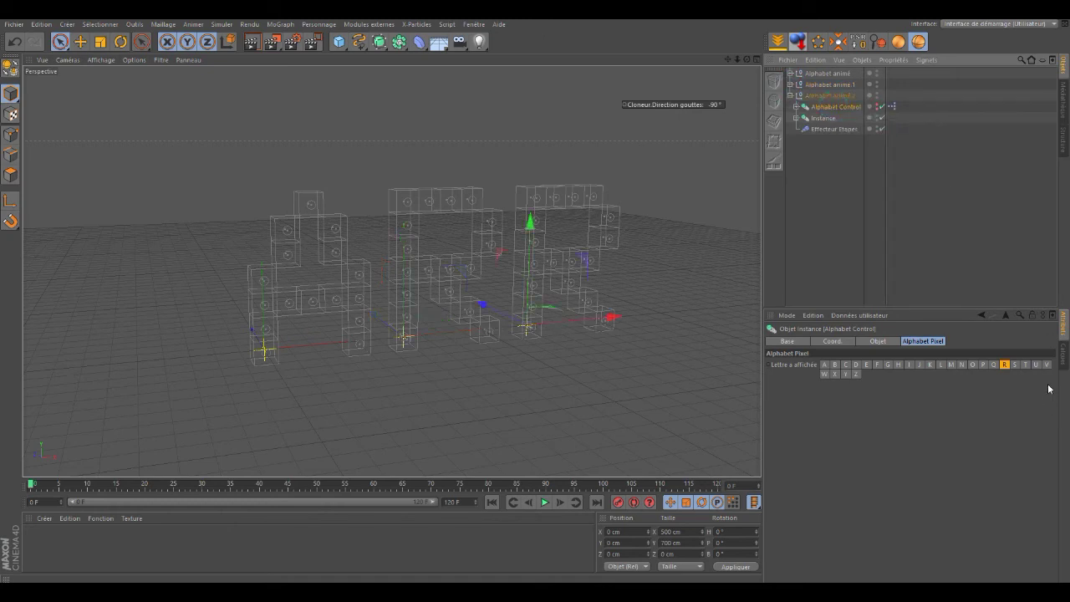
{"action": "left_click", "coordinate": [1025, 364]}
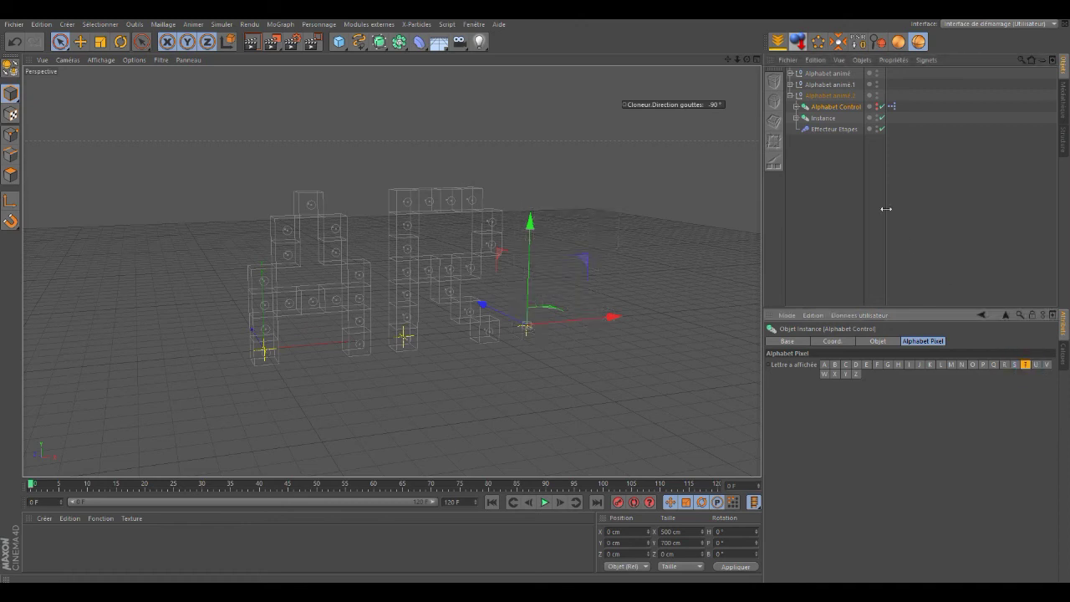
- Play the ART drop-in animation through, then stop and rewind it to frame 0
{"action": "left_click", "coordinate": [541, 503]}
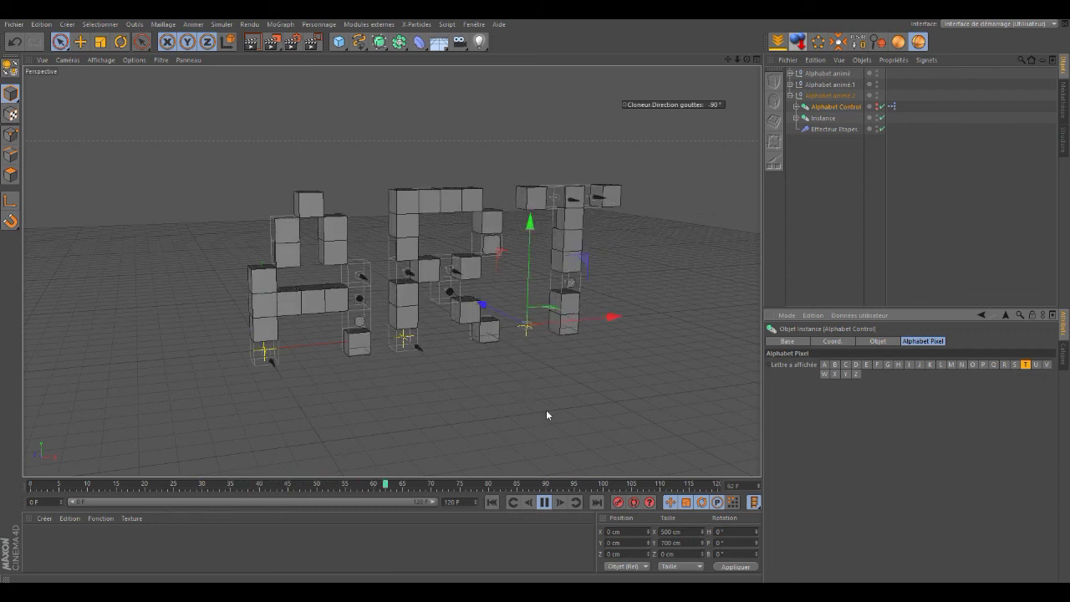
{"action": "left_click", "coordinate": [814, 171]}
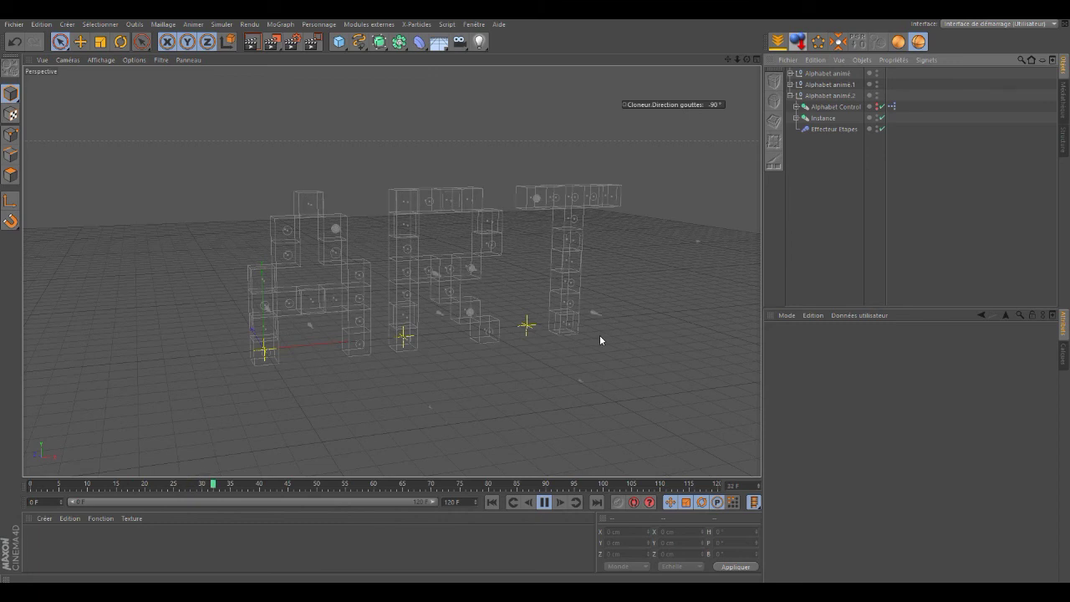
{"action": "left_click", "coordinate": [545, 502]}
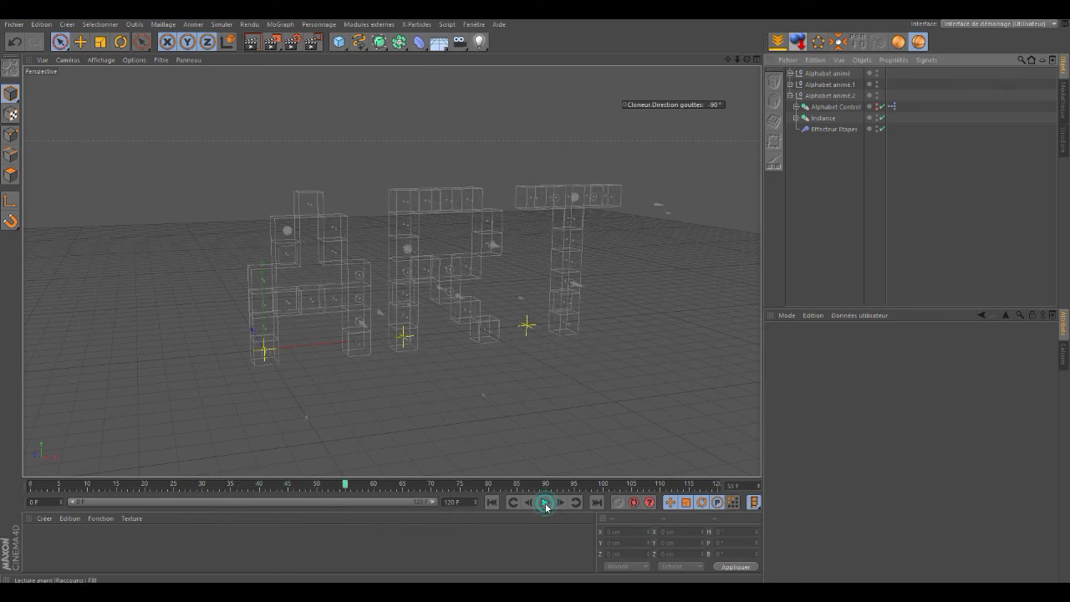
{"action": "left_click", "coordinate": [492, 503]}
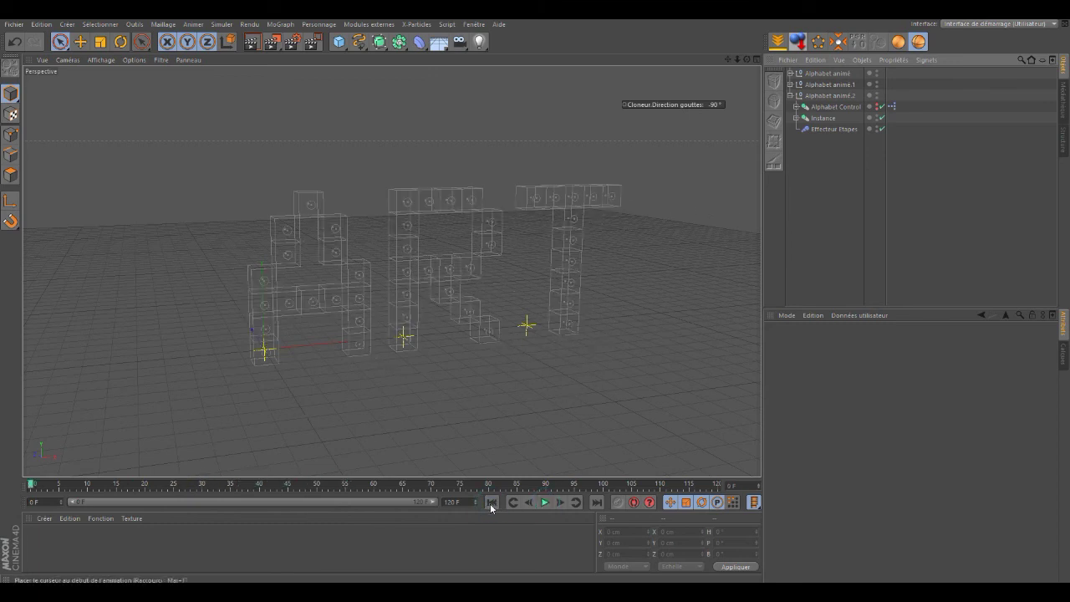
{"action": "left_click_drag", "start_coordinate": [391, 271], "coordinate": [393, 276], "text": "alt"}
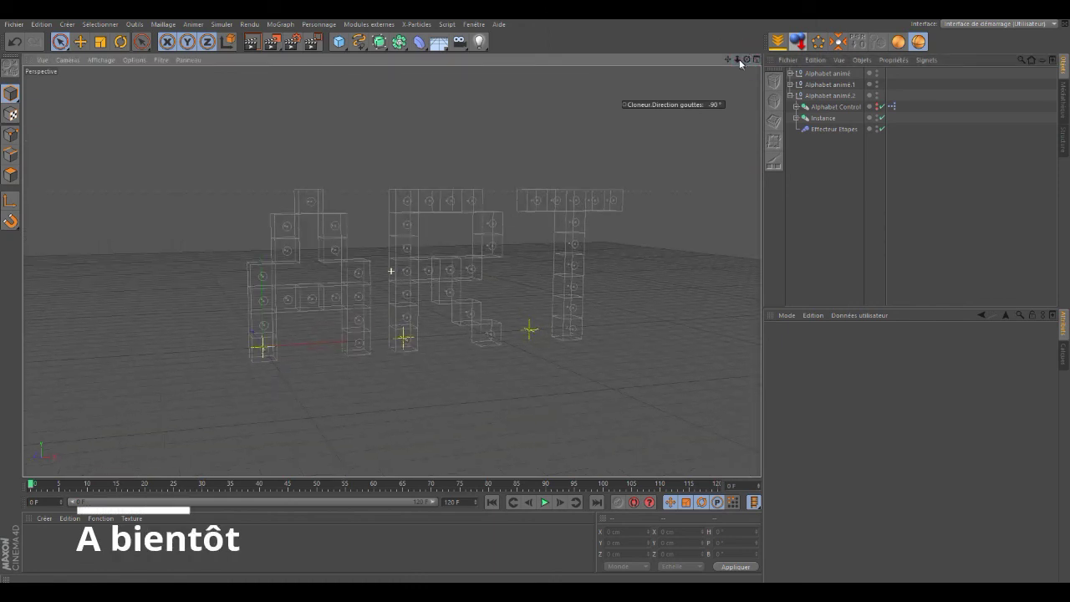
- Reframe the letters and stop playback near frame 80 with ART fully assembled
{"action": "left_click_drag", "start_coordinate": [730, 61], "coordinate": [748, 67]}
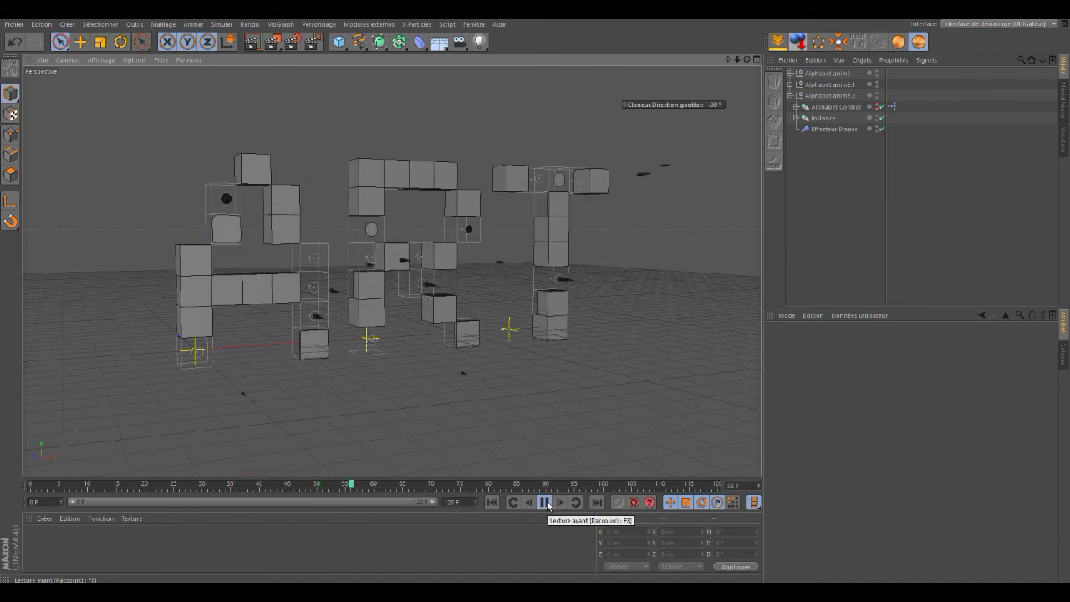
{"action": "left_click", "coordinate": [545, 502]}
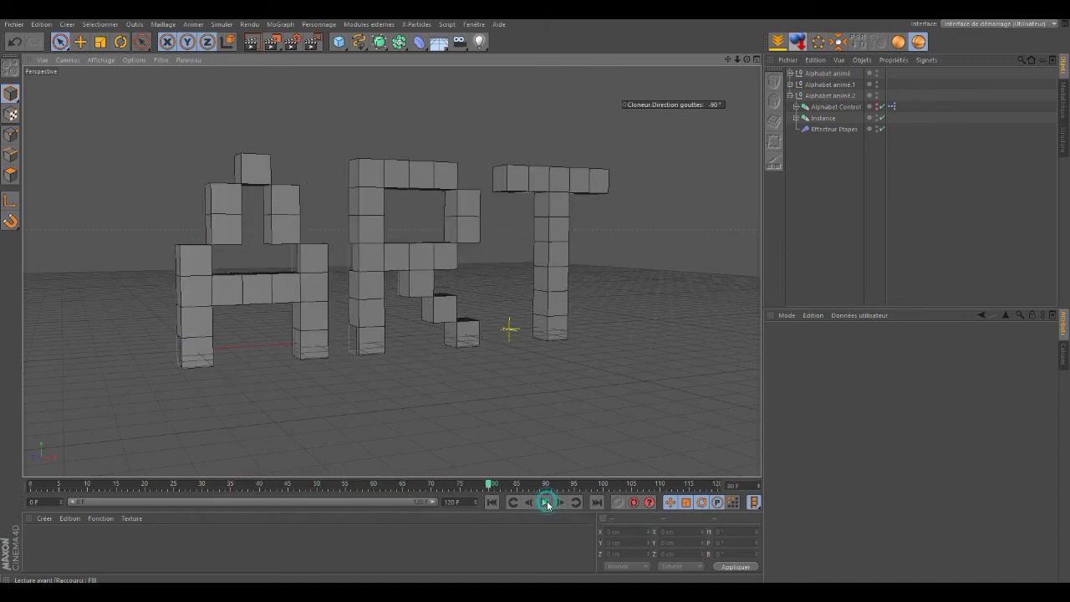